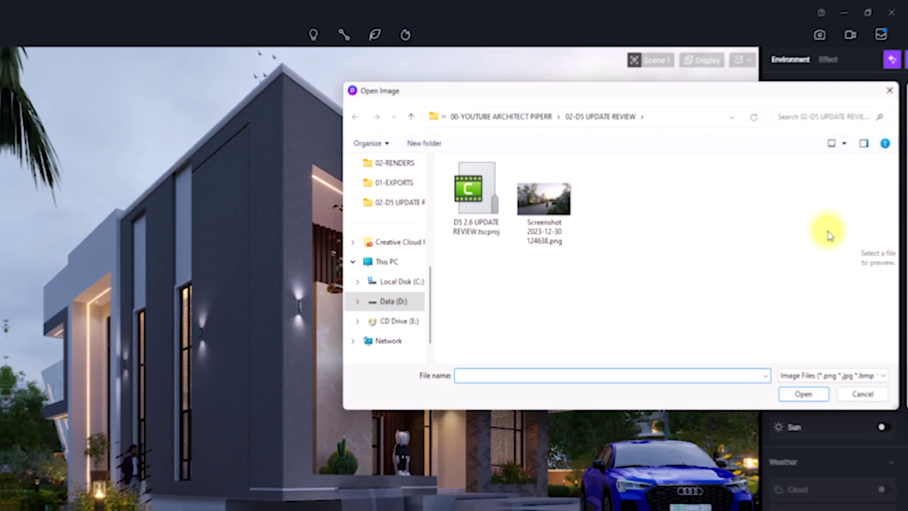
Apply AI Atmosphere Match from the uploaded reference screenshot, turning the dusk scene into daylight
{"action": "left_click", "coordinate": [811, 393]}
{"action": "left_click", "coordinate": [797, 299]}
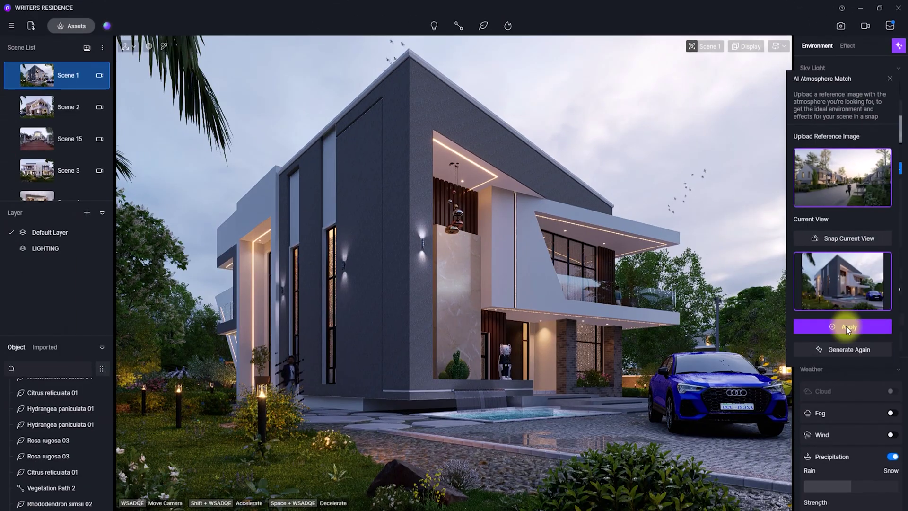
{"action": "left_click", "coordinate": [847, 327]}
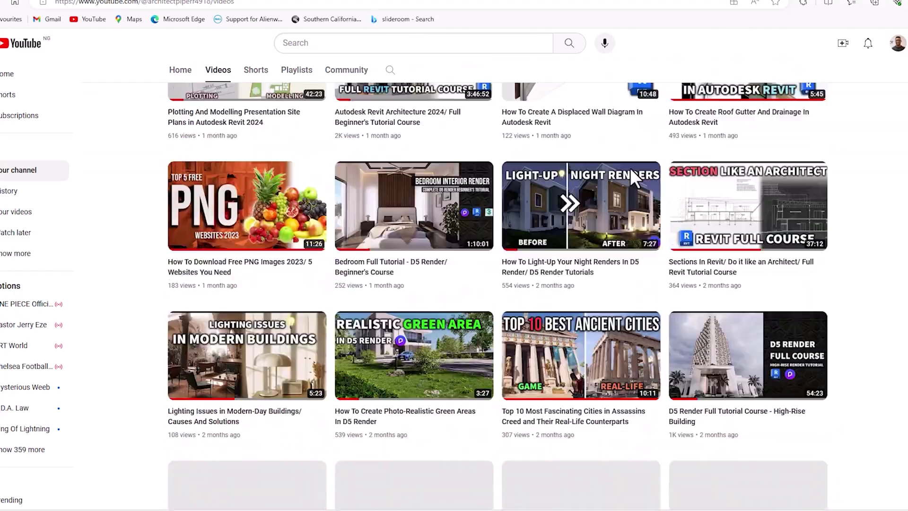
{"action": "scroll", "coordinate": [630, 171], "scroll_direction": "down", "scroll_amount": 3}
{"action": "scroll", "coordinate": [618, 217], "scroll_direction": "down", "scroll_amount": 3}
{"action": "scroll", "coordinate": [620, 218], "scroll_direction": "down", "scroll_amount": 4}
{"action": "scroll", "coordinate": [620, 219], "scroll_direction": "down", "scroll_amount": 4}
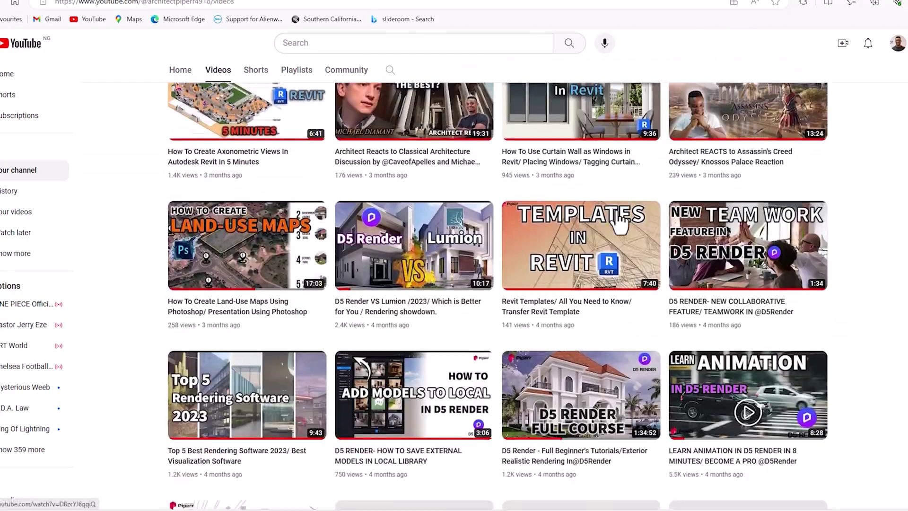
{"action": "scroll", "coordinate": [619, 219], "scroll_direction": "down", "scroll_amount": 3}
{"action": "scroll", "coordinate": [619, 219], "scroll_direction": "down", "scroll_amount": 4}
{"action": "scroll", "coordinate": [620, 220], "scroll_direction": "down", "scroll_amount": 3}
{"action": "scroll", "coordinate": [620, 220], "scroll_direction": "down", "scroll_amount": 3}
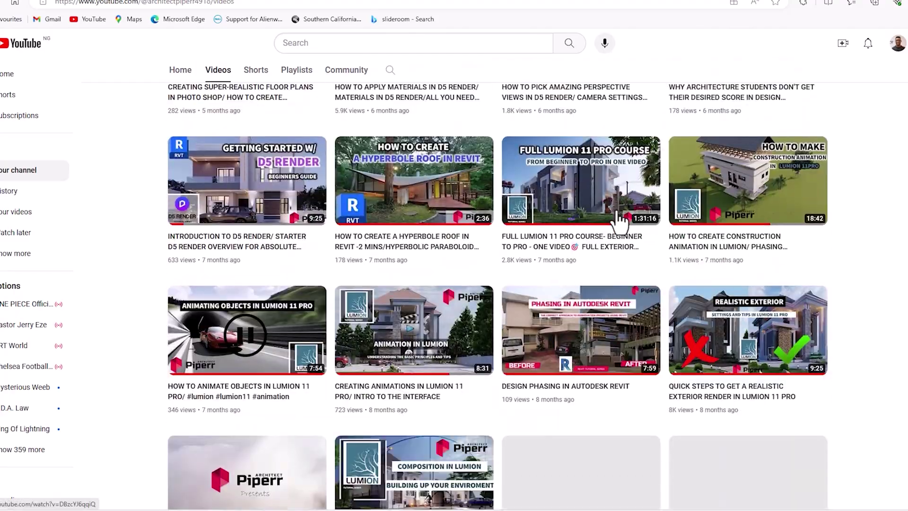
{"action": "scroll", "coordinate": [620, 220], "scroll_direction": "down", "scroll_amount": 6}
{"action": "scroll", "coordinate": [620, 222], "scroll_direction": "down", "scroll_amount": 2}
{"action": "scroll", "coordinate": [620, 220], "scroll_direction": "down", "scroll_amount": 3}
{"action": "scroll", "coordinate": [618, 219], "scroll_direction": "down", "scroll_amount": 4}
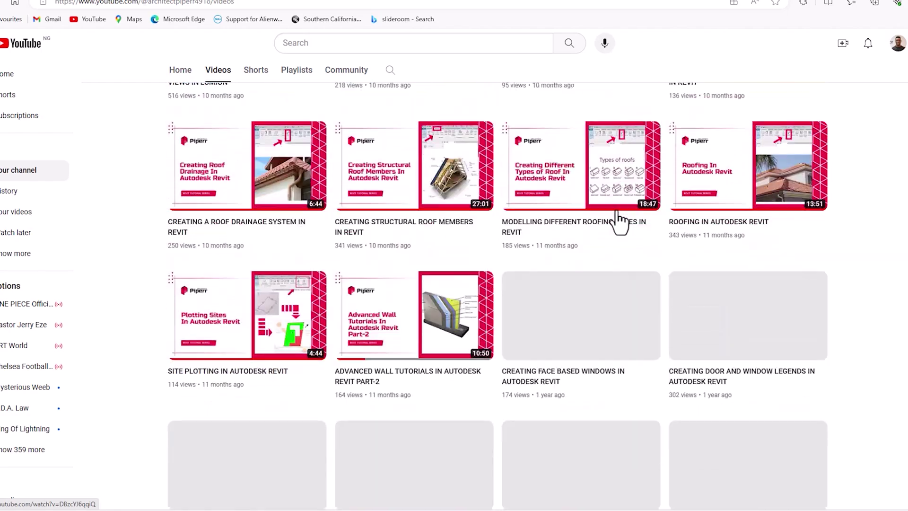
{"action": "scroll", "coordinate": [618, 220], "scroll_direction": "down", "scroll_amount": 1}
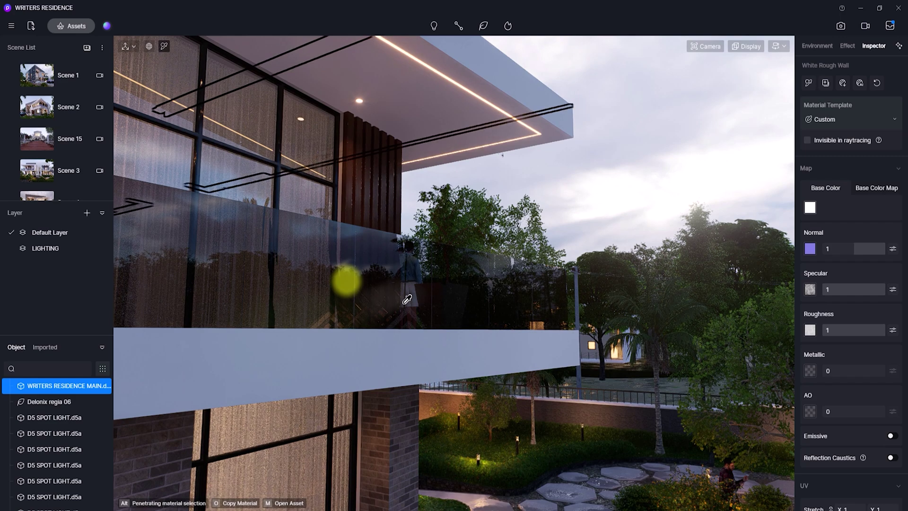
Zoom to the balcony, pick the glass railing material, and show its Material Template list
{"action": "scroll", "coordinate": [383, 309], "scroll_direction": "up", "scroll_amount": 2}
{"action": "scroll", "coordinate": [373, 319], "scroll_direction": "up", "scroll_amount": 2}
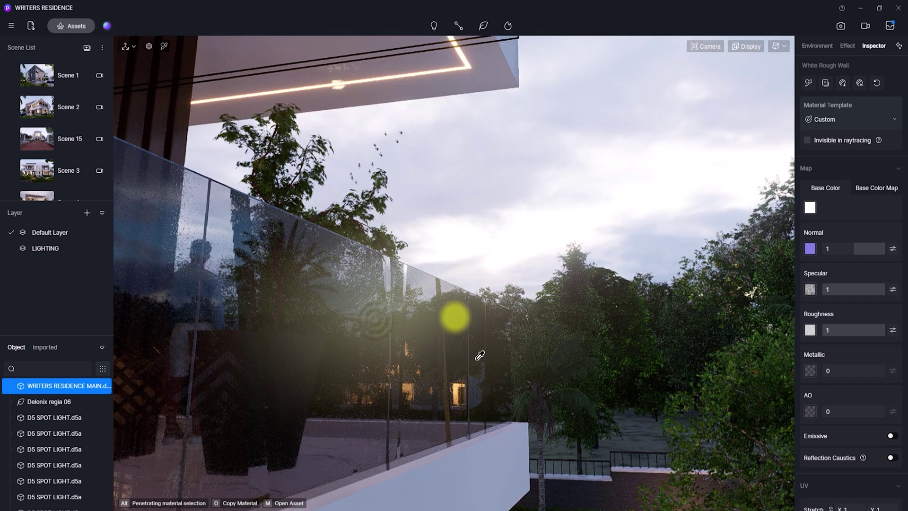
{"action": "scroll", "coordinate": [379, 348], "scroll_direction": "up", "scroll_amount": 2}
{"action": "left_click", "coordinate": [383, 301]}
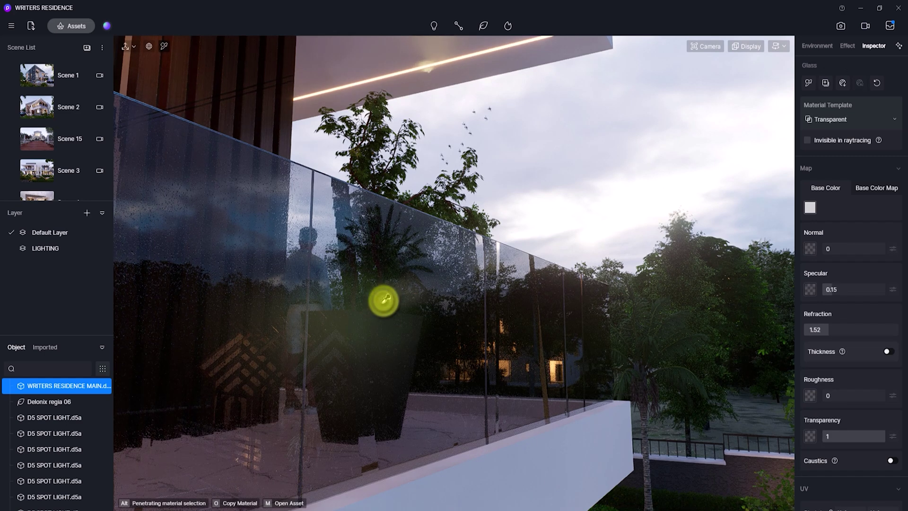
{"action": "key", "text": "Escape"}
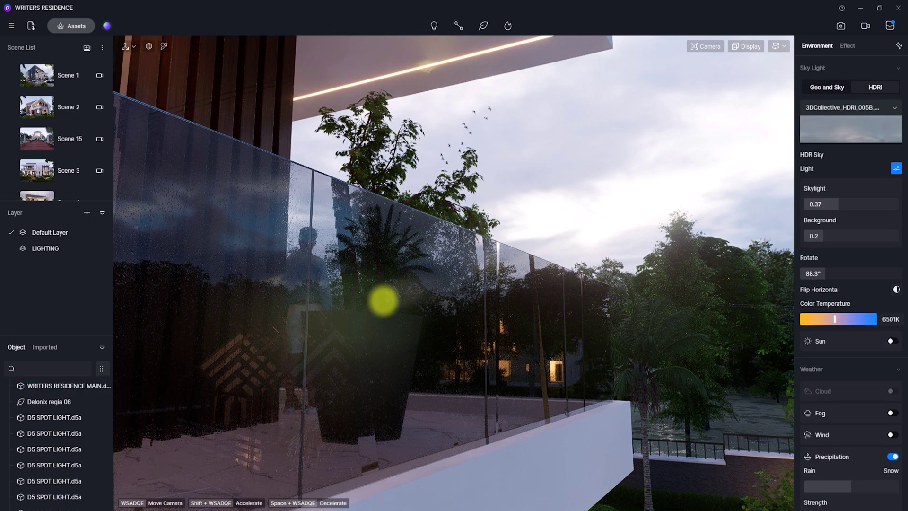
{"action": "left_click", "coordinate": [394, 314]}
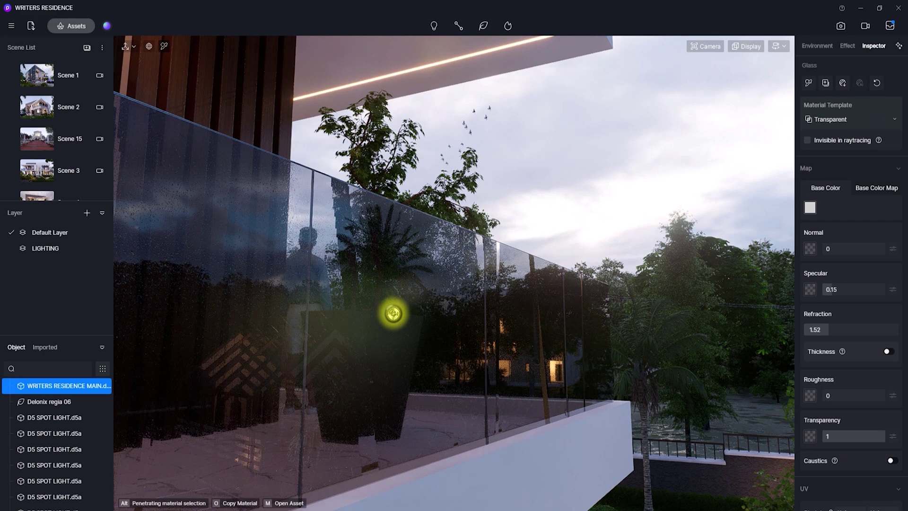
{"action": "left_click", "coordinate": [903, 146]}
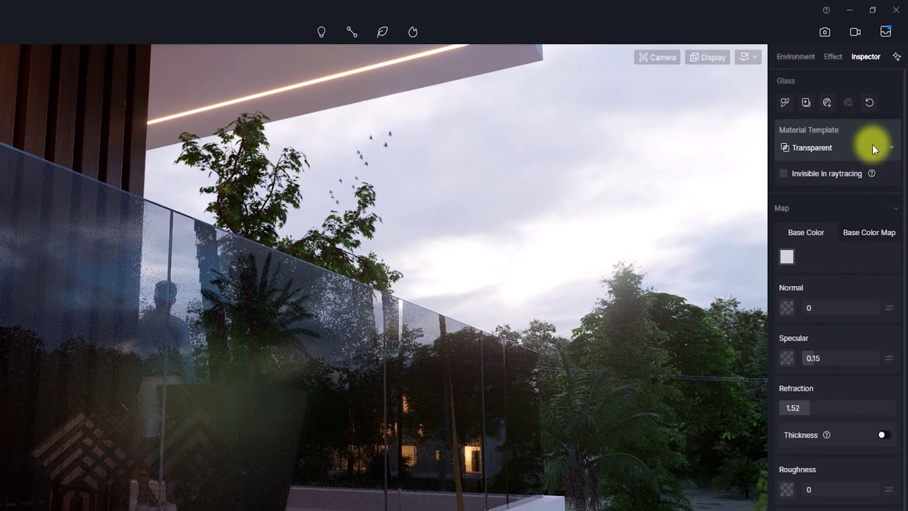
Switch the railing to the Multimedia template and load the Avengers Infinity War trailer mp4
{"action": "left_click", "coordinate": [879, 118]}
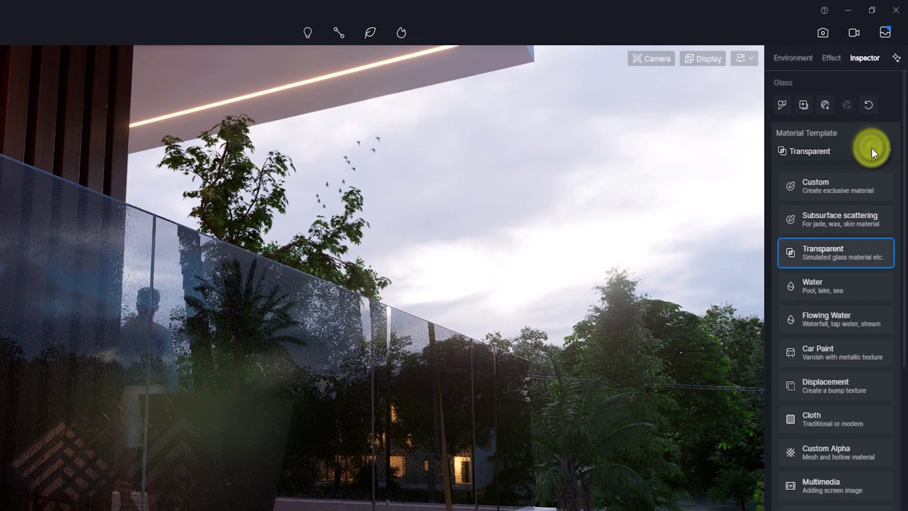
{"action": "left_click", "coordinate": [824, 489]}
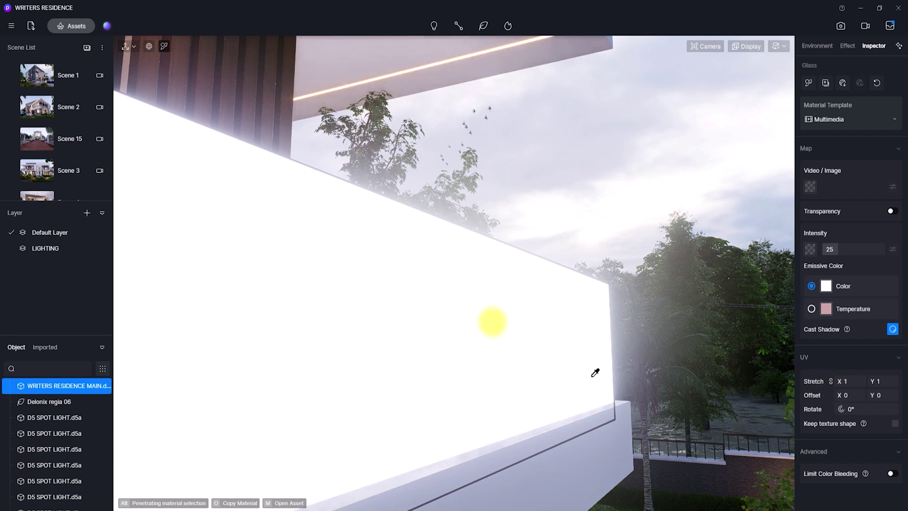
{"action": "left_click", "coordinate": [811, 187]}
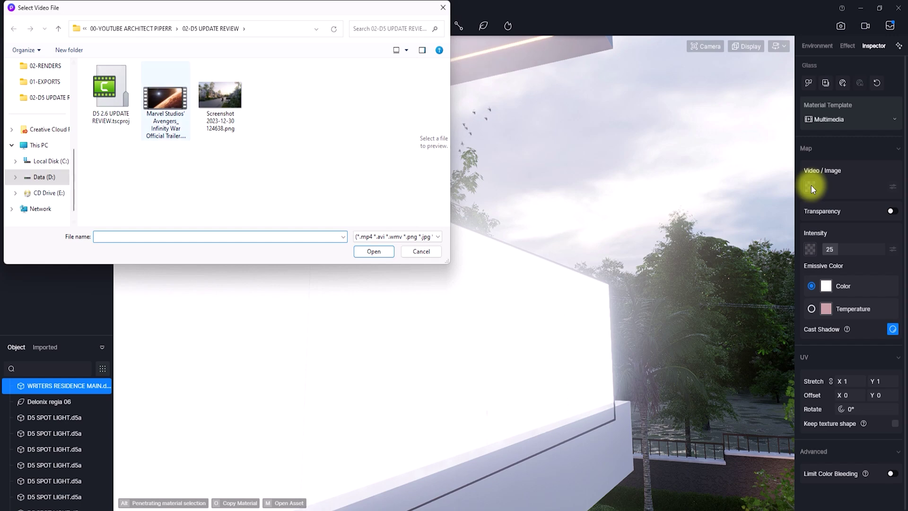
{"action": "left_click", "coordinate": [155, 95]}
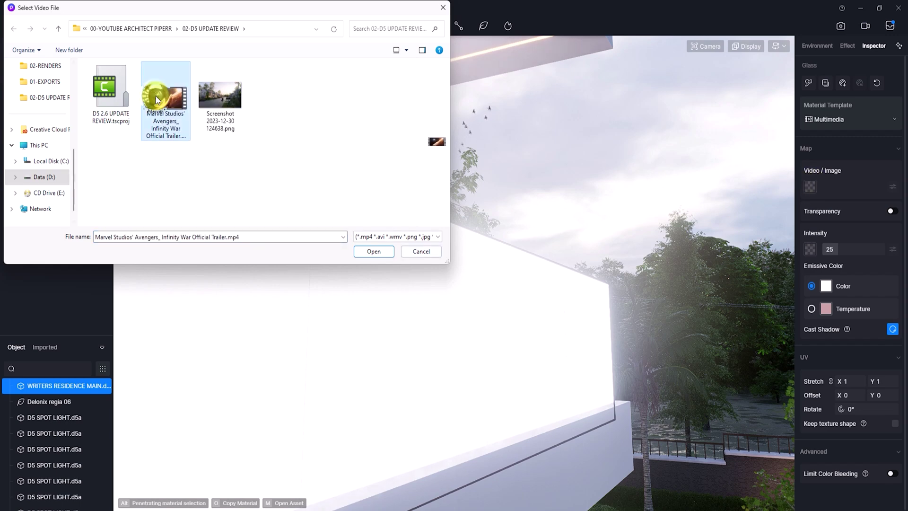
{"action": "left_click", "coordinate": [368, 252]}
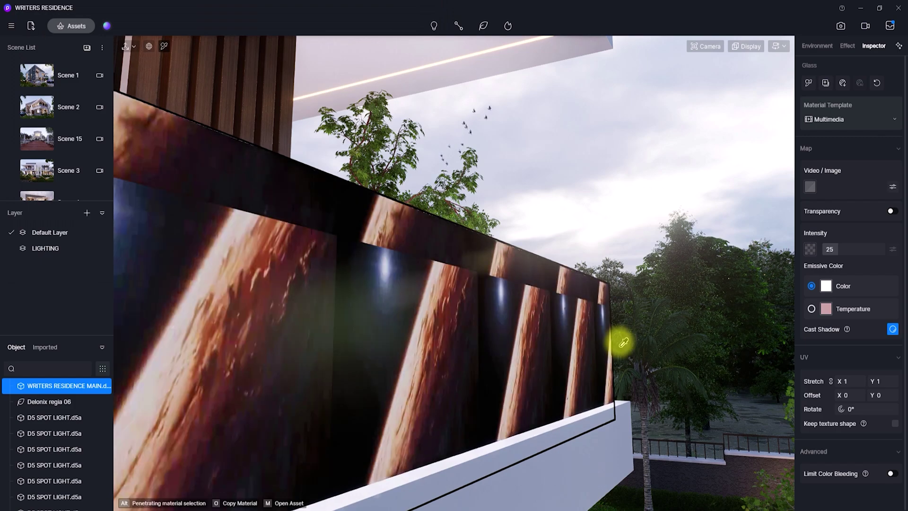
{"action": "left_click", "coordinate": [619, 341]}
{"action": "scroll", "coordinate": [403, 303], "scroll_direction": "up", "scroll_amount": 3}
{"action": "scroll", "coordinate": [402, 318], "scroll_direction": "down", "scroll_amount": 3}
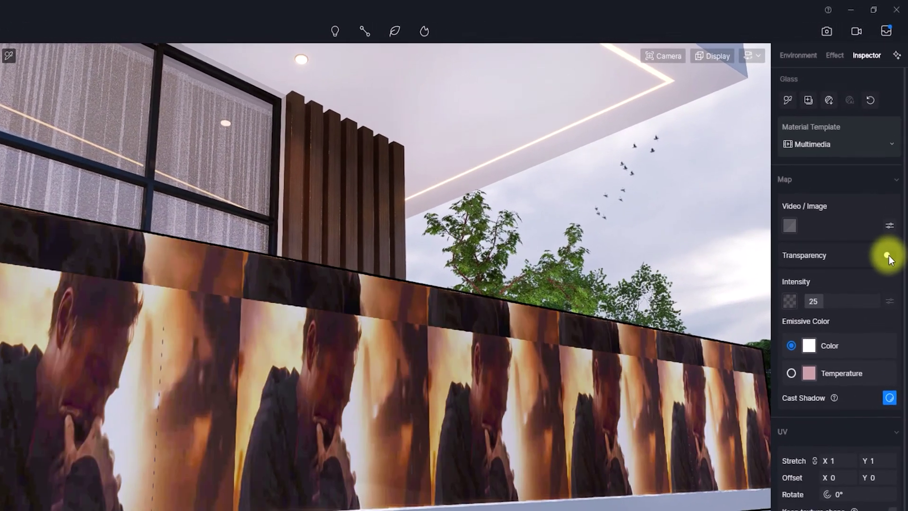
Enable transparency on the video railing at 0.53 and inspect it up close
{"action": "left_click", "coordinate": [888, 256]}
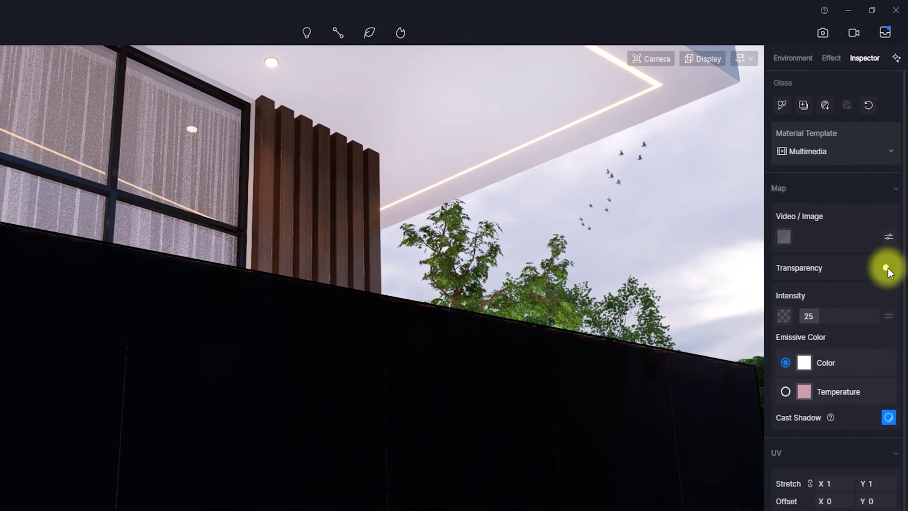
{"action": "left_click", "coordinate": [888, 269]}
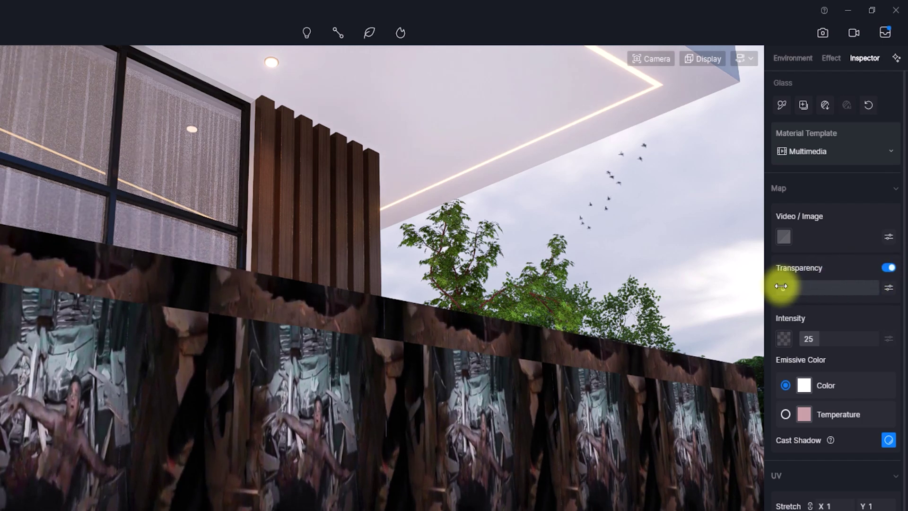
{"action": "left_click_drag", "start_coordinate": [781, 286], "coordinate": [831, 293]}
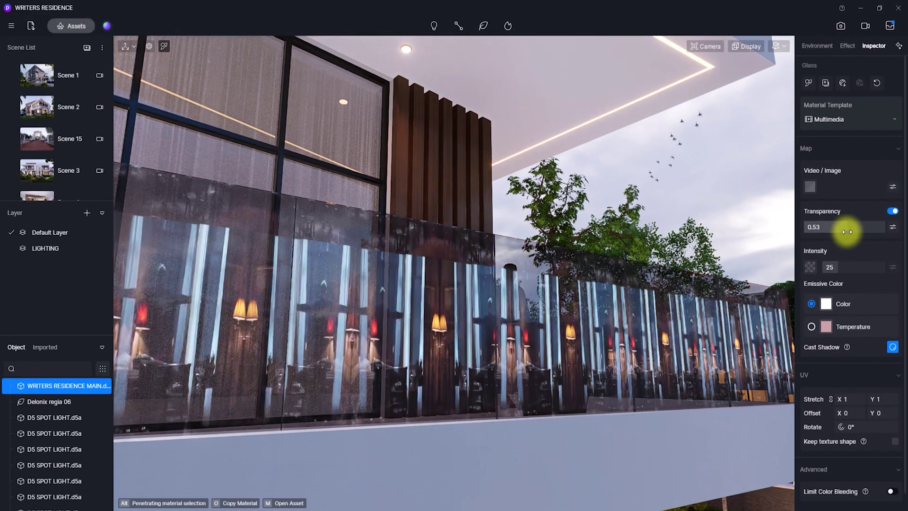
{"action": "scroll", "coordinate": [453, 318], "scroll_direction": "up", "scroll_amount": 5}
{"action": "mouse_move", "coordinate": [507, 324]}
{"action": "right_mouse_down"}
{"action": "mouse_move", "coordinate": [360, 321]}
{"action": "mouse_move", "coordinate": [416, 281]}
{"action": "right_mouse_up"}
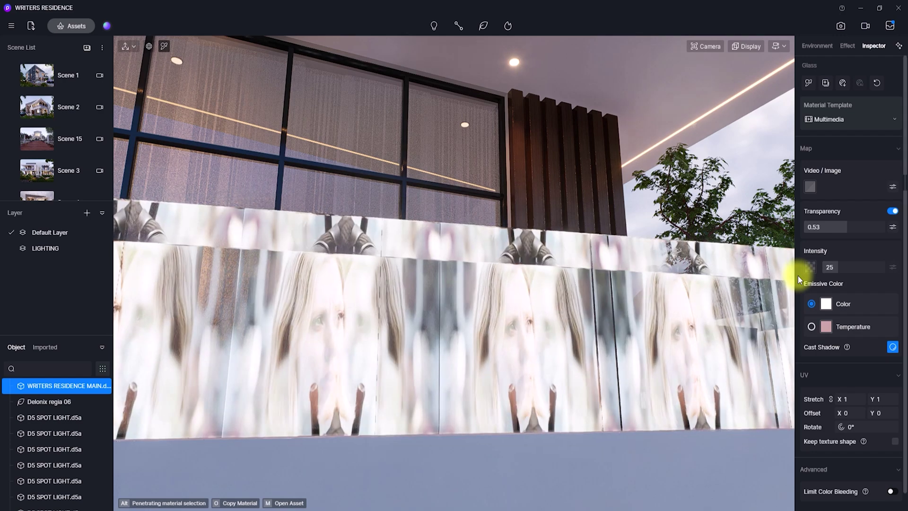
Set the railing's Material Template back to Transparent glass
{"action": "left_click", "coordinate": [857, 121]}
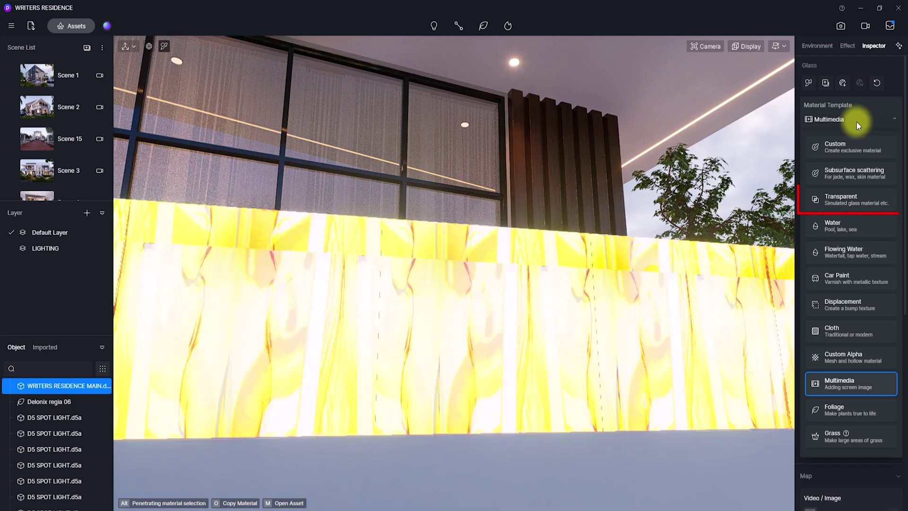
{"action": "left_click", "coordinate": [849, 195]}
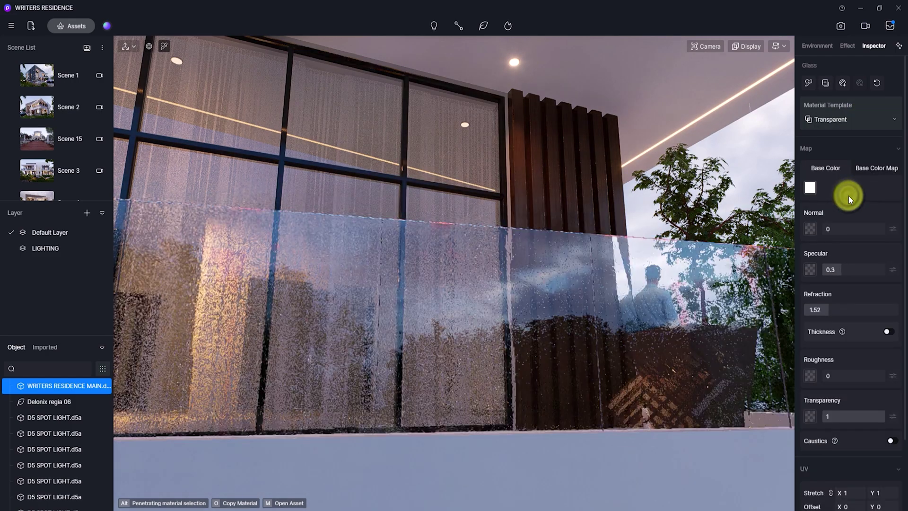
{"action": "scroll", "coordinate": [451, 235], "scroll_direction": "down", "scroll_amount": 3}
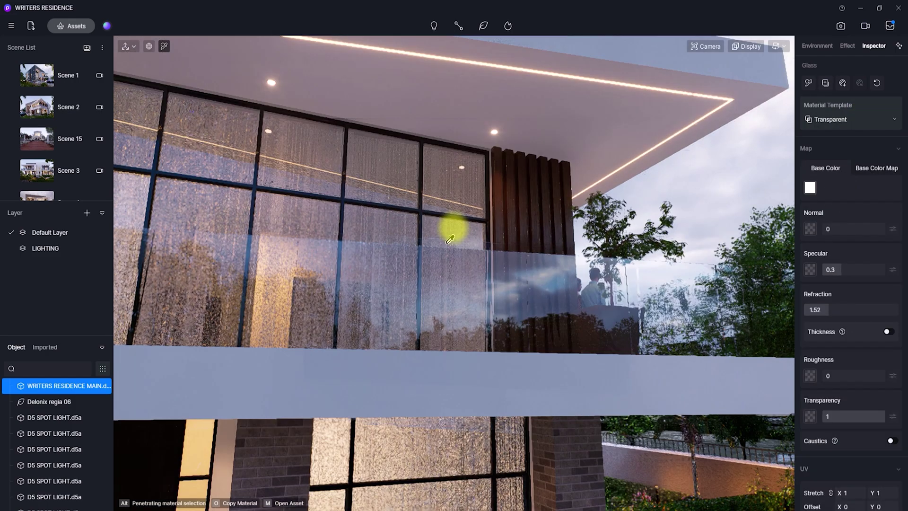
{"action": "scroll", "coordinate": [451, 235], "scroll_direction": "down", "scroll_amount": 2}
{"action": "scroll", "coordinate": [364, 240], "scroll_direction": "down", "scroll_amount": 3}
{"action": "scroll", "coordinate": [365, 240], "scroll_direction": "down", "scroll_amount": 3}
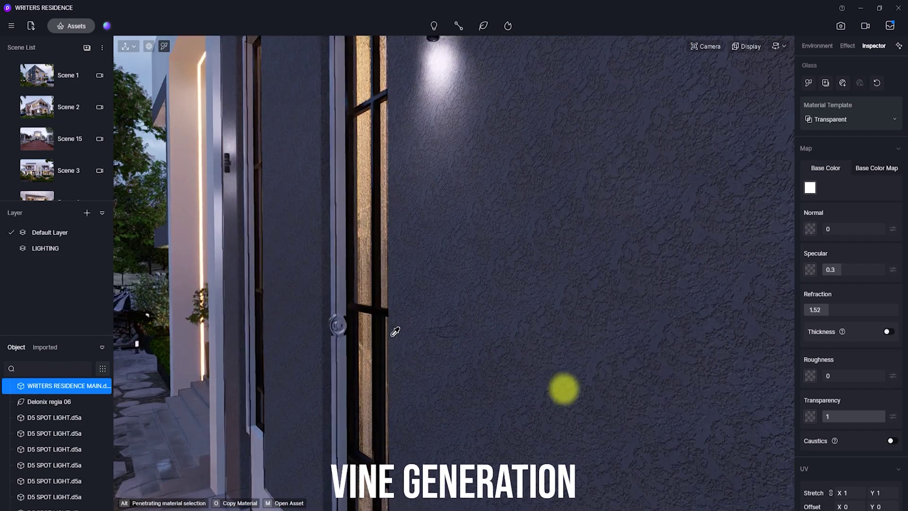
Place the procedural Boston ivy asset at the base of the dark wall
{"action": "right_click_drag", "start_coordinate": [342, 350], "coordinate": [353, 381]}
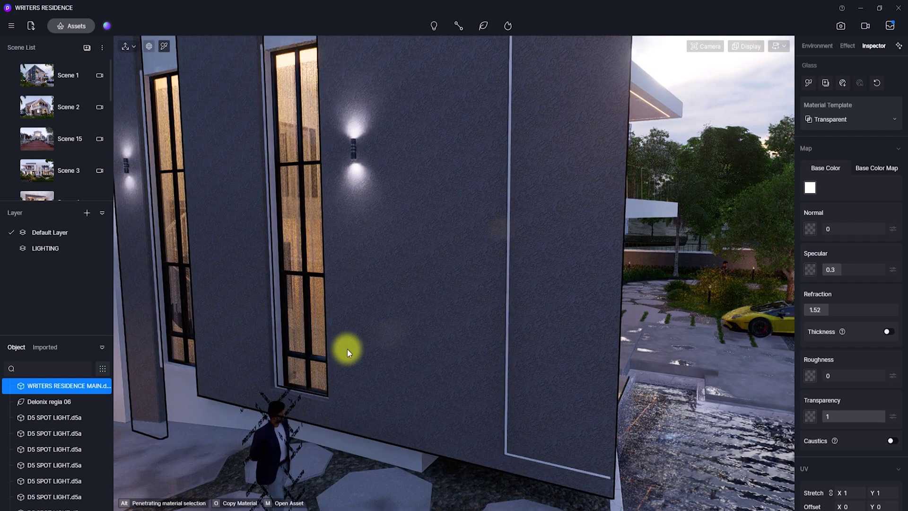
{"action": "left_click", "coordinate": [75, 21]}
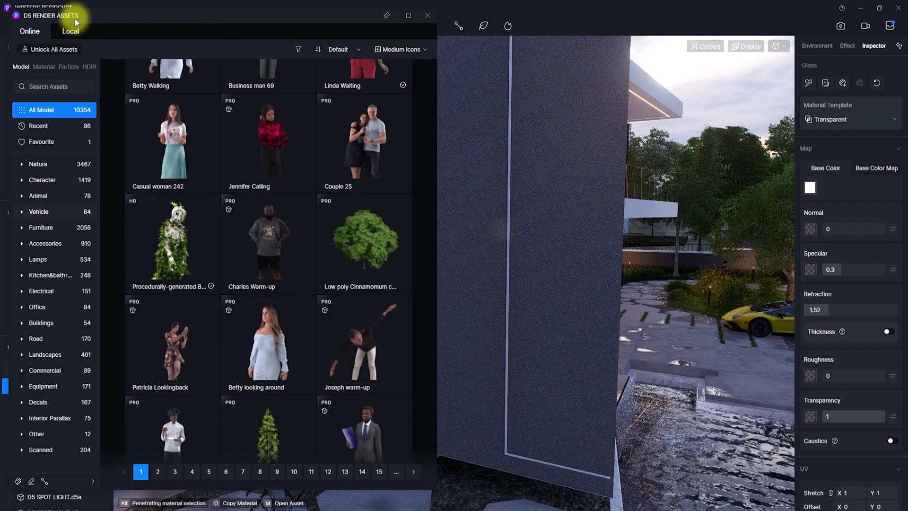
{"action": "mouse_move", "coordinate": [170, 241]}
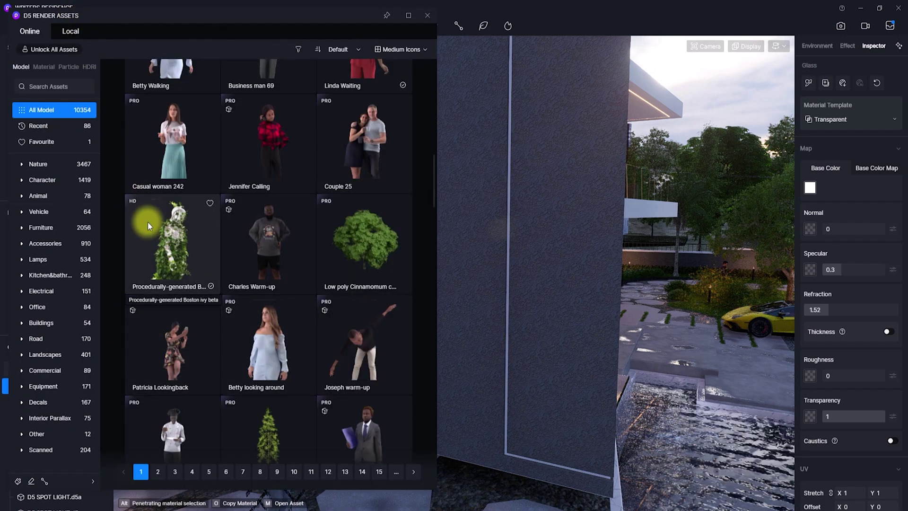
{"action": "left_click", "coordinate": [163, 258]}
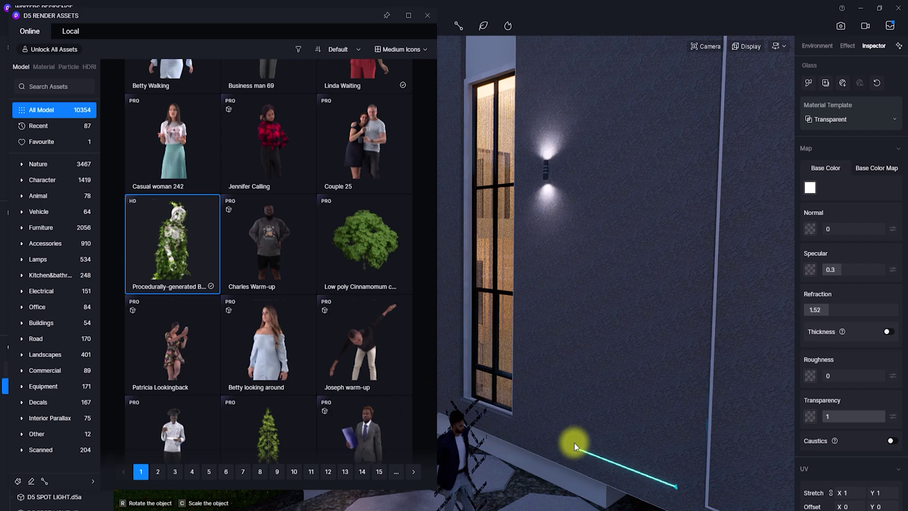
{"action": "left_click", "coordinate": [576, 416]}
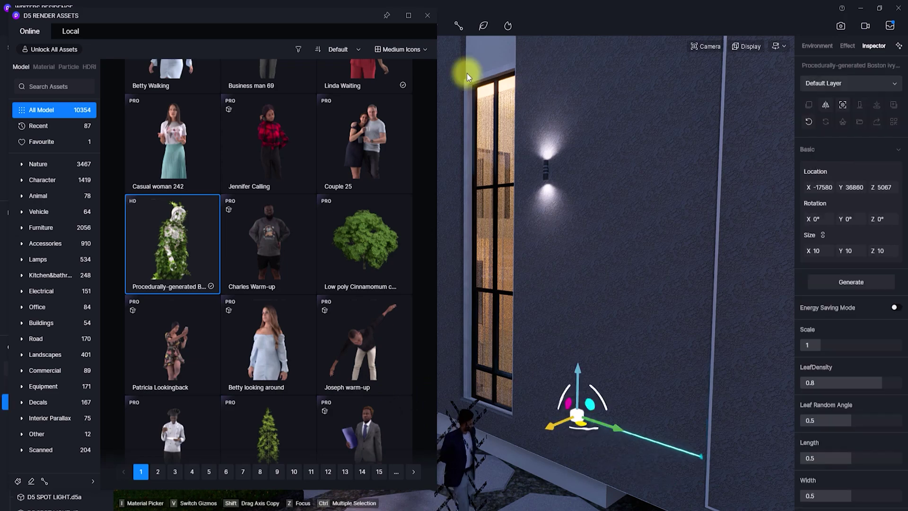
{"action": "left_click", "coordinate": [428, 15]}
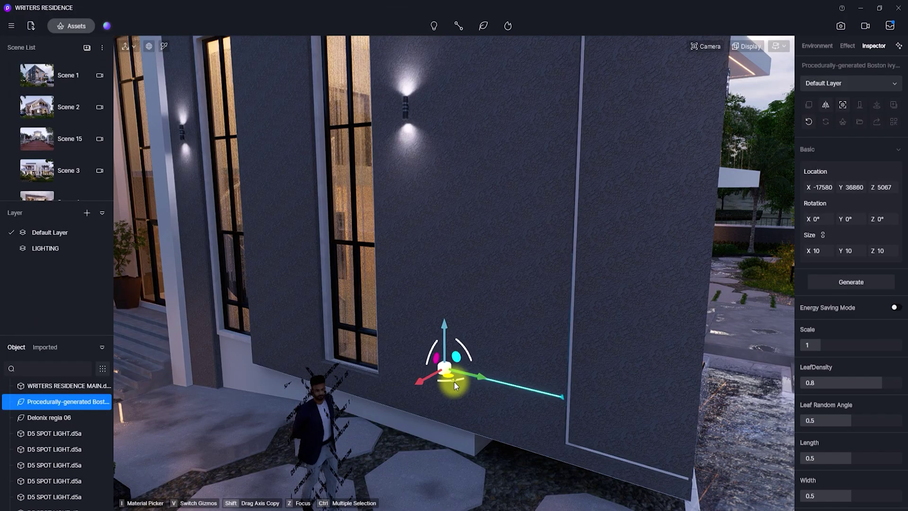
Rotate the ivy emitter to 270° and slide it flush against the wall
{"action": "mouse_move", "coordinate": [454, 381]}
{"action": "left_mouse_down"}
{"action": "mouse_move", "coordinate": [366, 385]}
{"action": "mouse_move", "coordinate": [503, 410]}
{"action": "mouse_move", "coordinate": [565, 351]}
{"action": "left_mouse_up"}
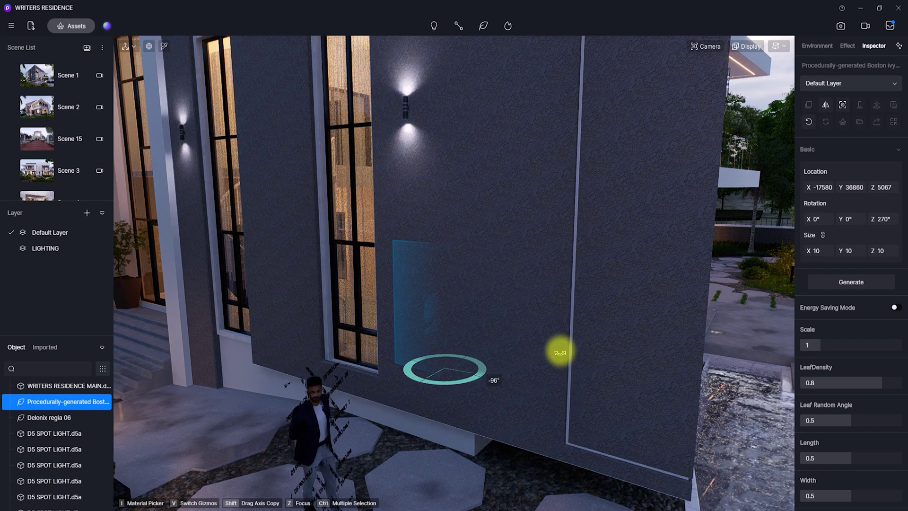
{"action": "left_click_drag", "start_coordinate": [558, 352], "coordinate": [558, 352]}
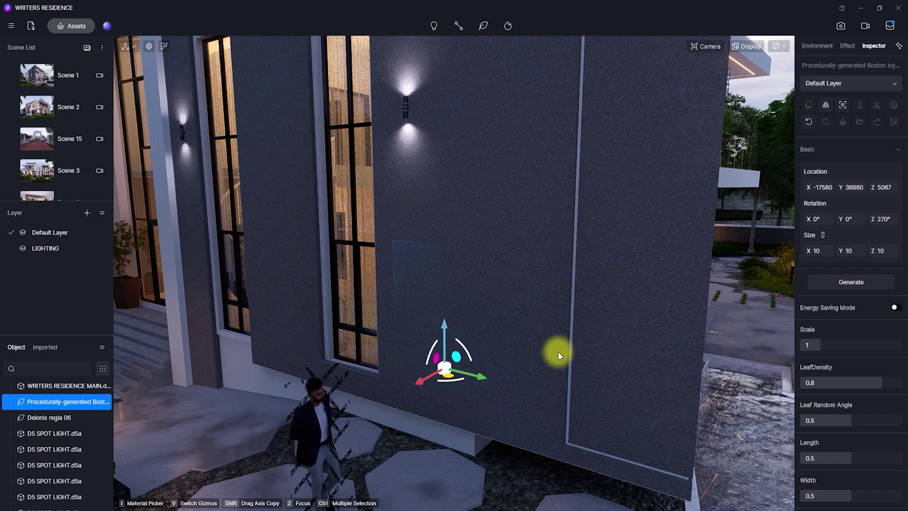
{"action": "left_click_drag", "start_coordinate": [410, 384], "coordinate": [407, 386]}
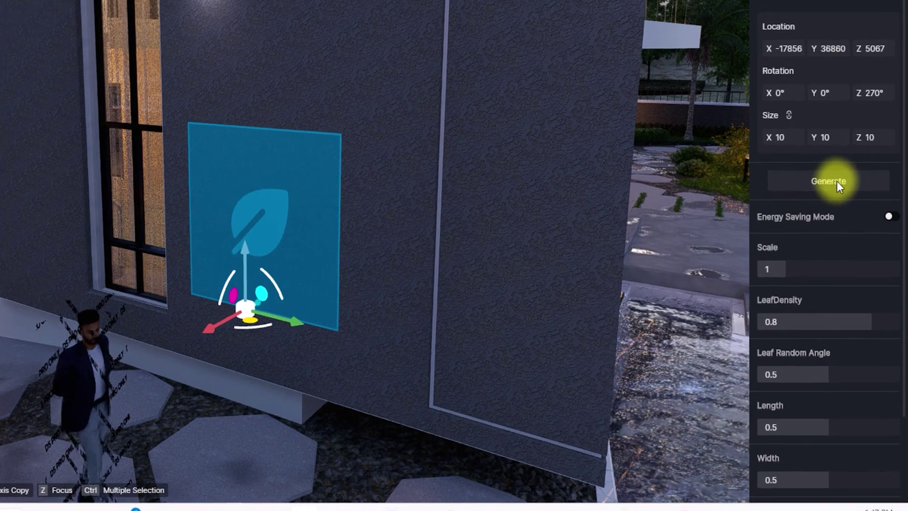
Generate the Boston ivy, increase its Scale, then delete it and back away from the wall
{"action": "left_click", "coordinate": [837, 182]}
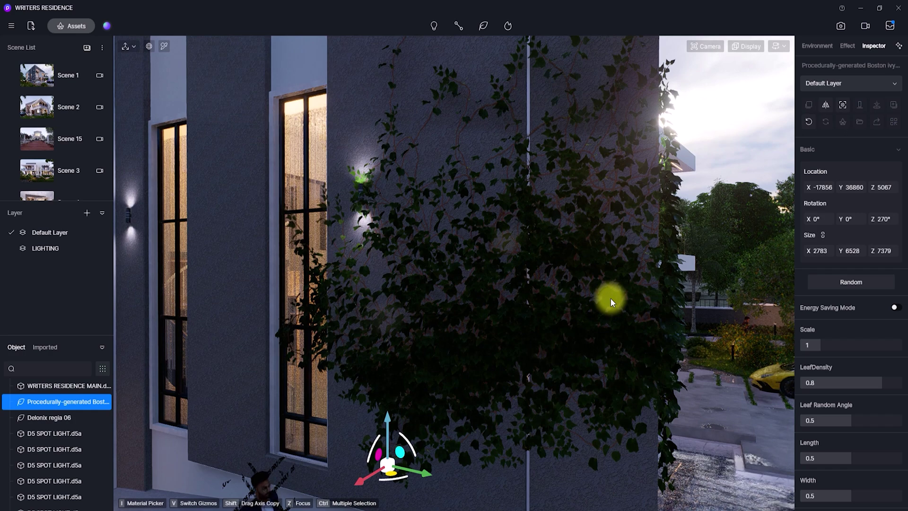
{"action": "left_click_drag", "start_coordinate": [814, 346], "coordinate": [838, 347]}
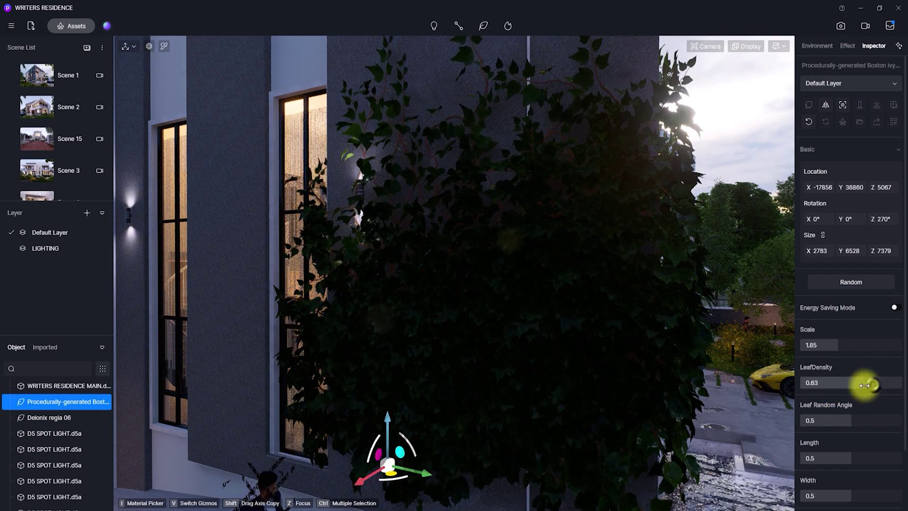
{"action": "scroll", "coordinate": [858, 387], "scroll_direction": "down", "scroll_amount": 2}
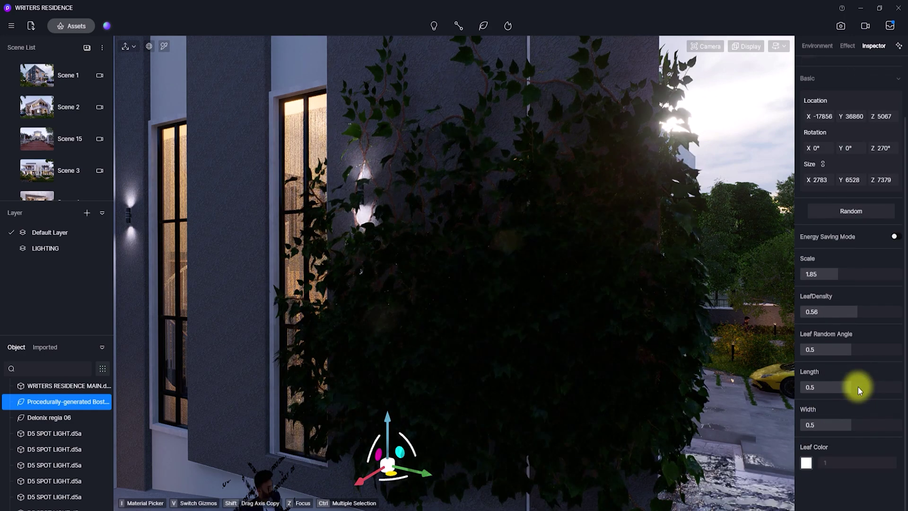
{"action": "scroll", "coordinate": [426, 364], "scroll_direction": "down", "scroll_amount": 3}
{"action": "scroll", "coordinate": [427, 364], "scroll_direction": "down", "scroll_amount": 2}
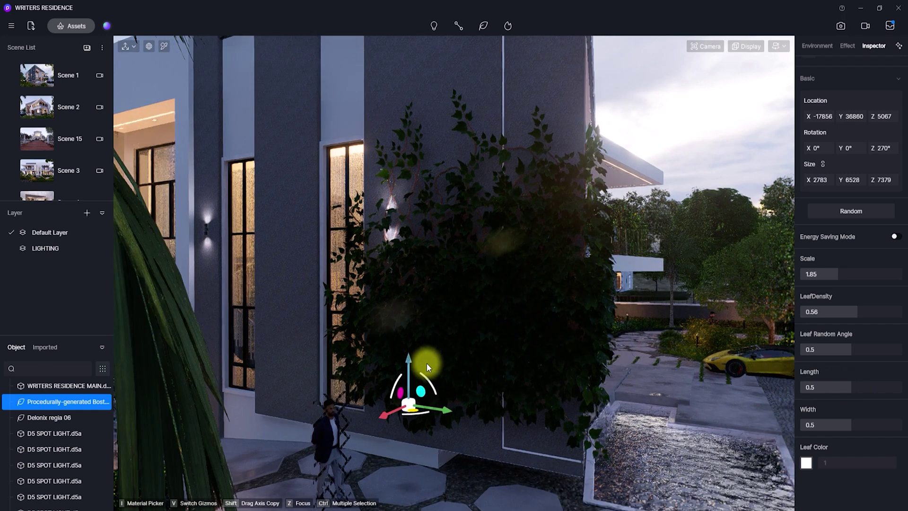
{"action": "key", "text": "Delete"}
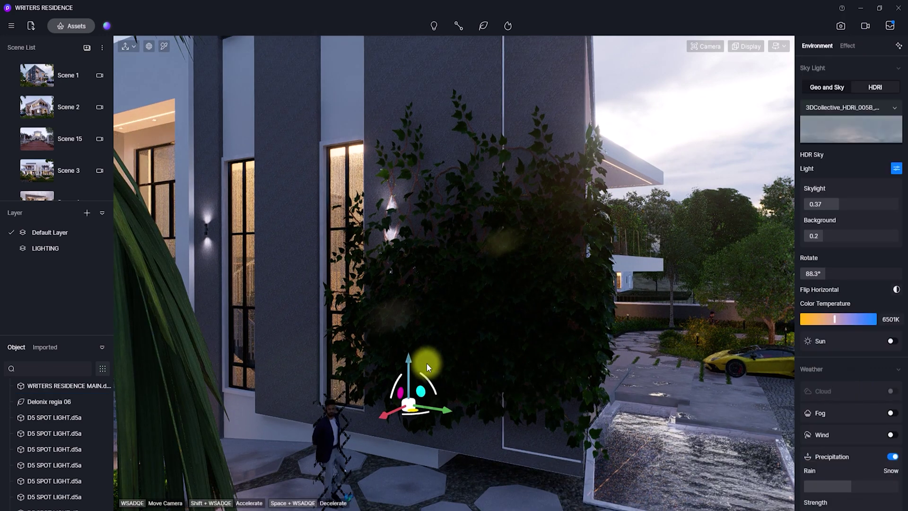
{"action": "key", "text": "s"}
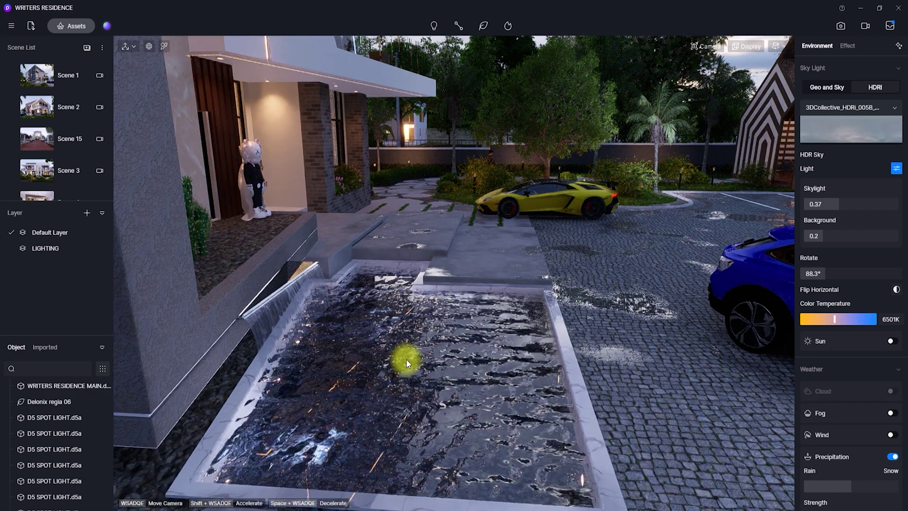
Select the pool water to edit its material
{"action": "scroll", "coordinate": [399, 365], "scroll_direction": "down", "scroll_amount": 2}
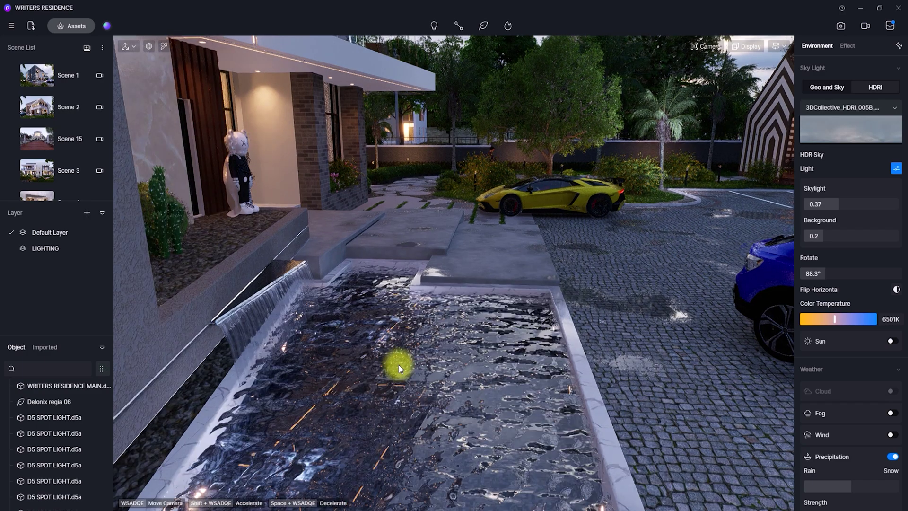
{"action": "left_click", "coordinate": [364, 367]}
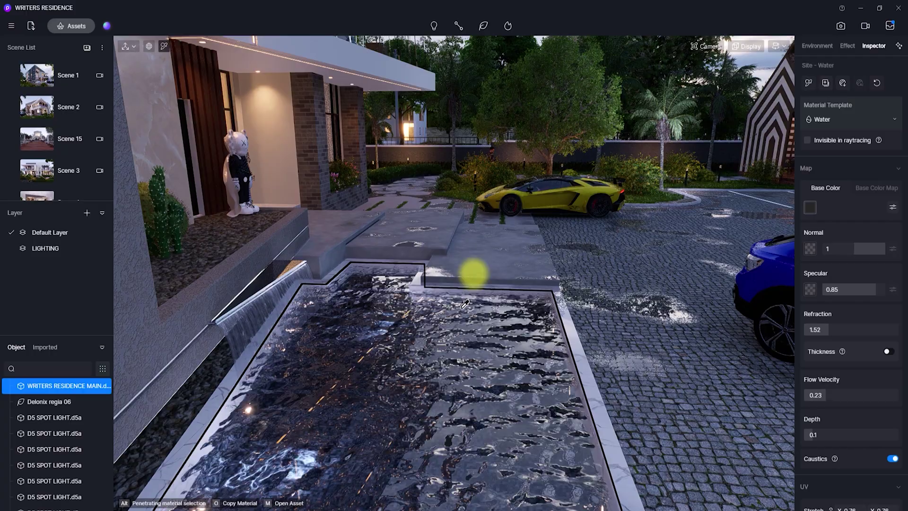
{"action": "scroll", "coordinate": [465, 303], "scroll_direction": "up", "scroll_amount": 3}
{"action": "scroll", "coordinate": [426, 350], "scroll_direction": "up", "scroll_amount": 3}
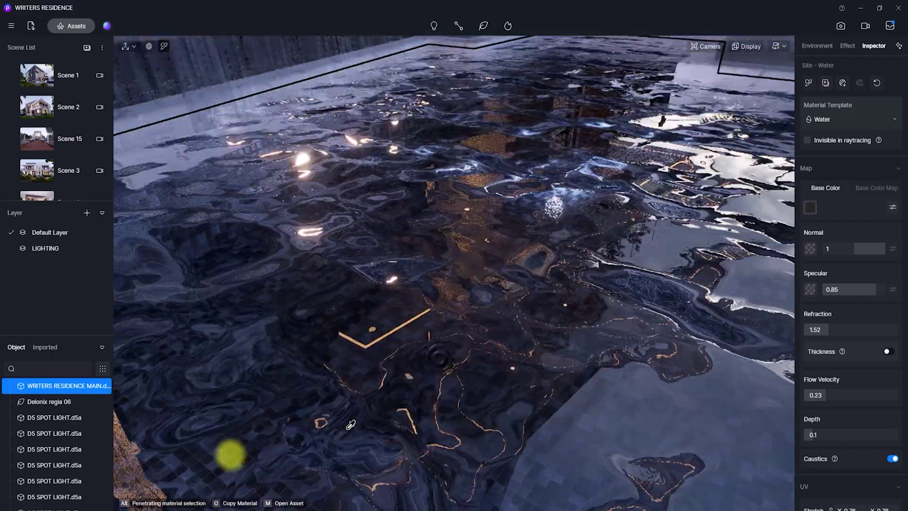
{"action": "scroll", "coordinate": [231, 453], "scroll_direction": "down", "scroll_amount": 5}
{"action": "scroll", "coordinate": [232, 451], "scroll_direction": "down", "scroll_amount": 2}
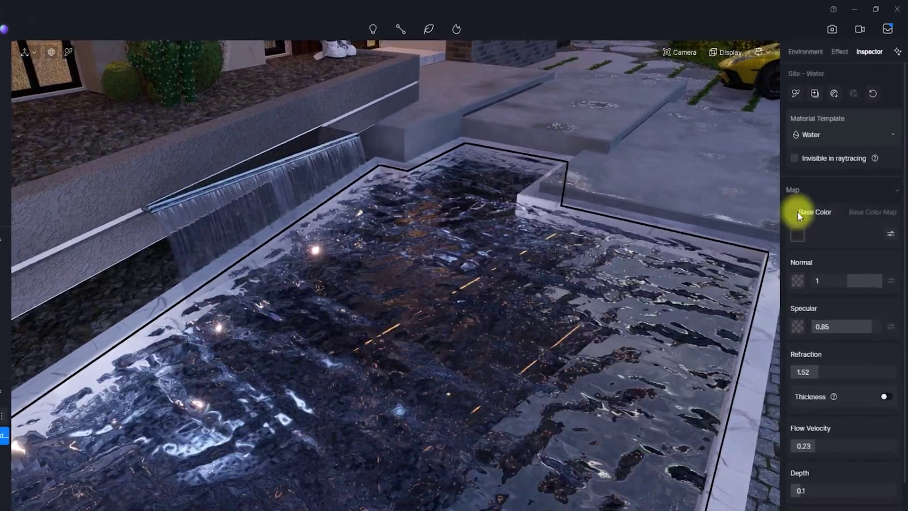
Set the water's Base Color to light blue, about H 207, S 80, V 94
{"action": "left_click", "coordinate": [798, 235]}
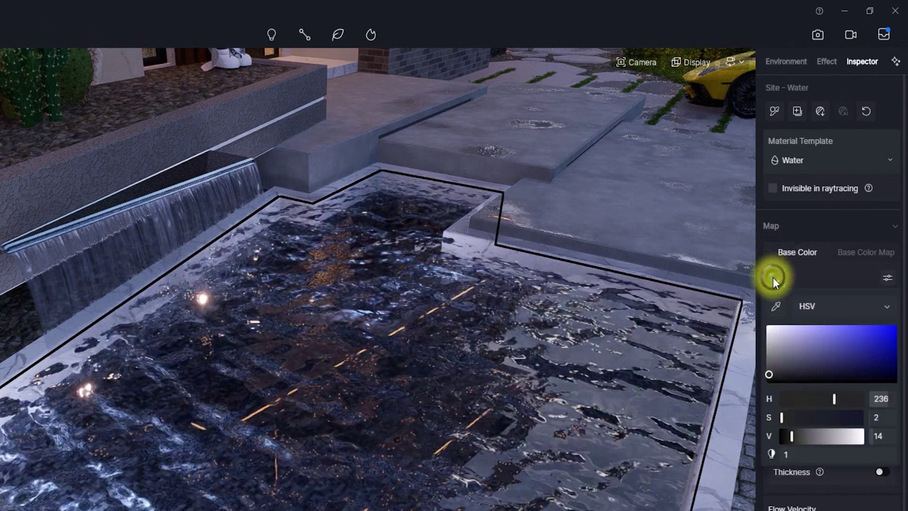
{"action": "left_click_drag", "start_coordinate": [819, 347], "coordinate": [901, 313]}
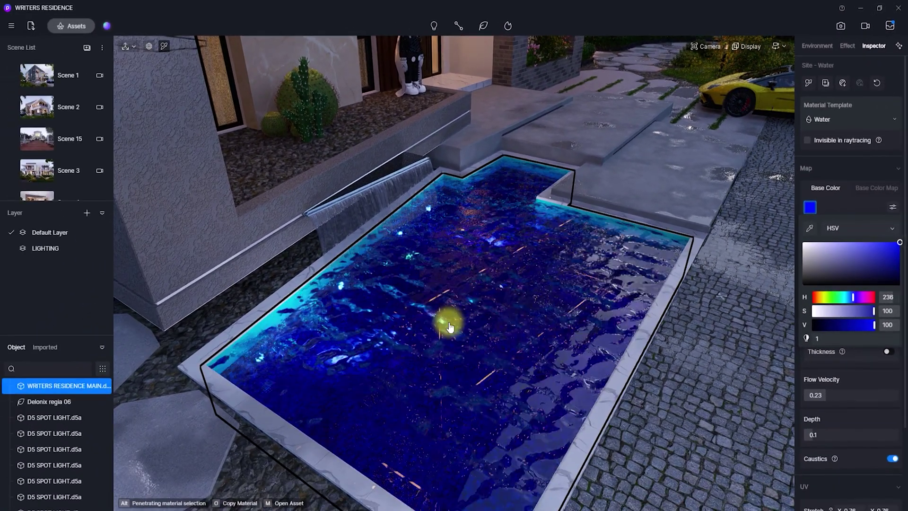
{"action": "mouse_move", "coordinate": [853, 297]}
{"action": "left_mouse_down"}
{"action": "mouse_move", "coordinate": [836, 300]}
{"action": "mouse_move", "coordinate": [893, 299]}
{"action": "mouse_move", "coordinate": [849, 304]}
{"action": "left_mouse_up"}
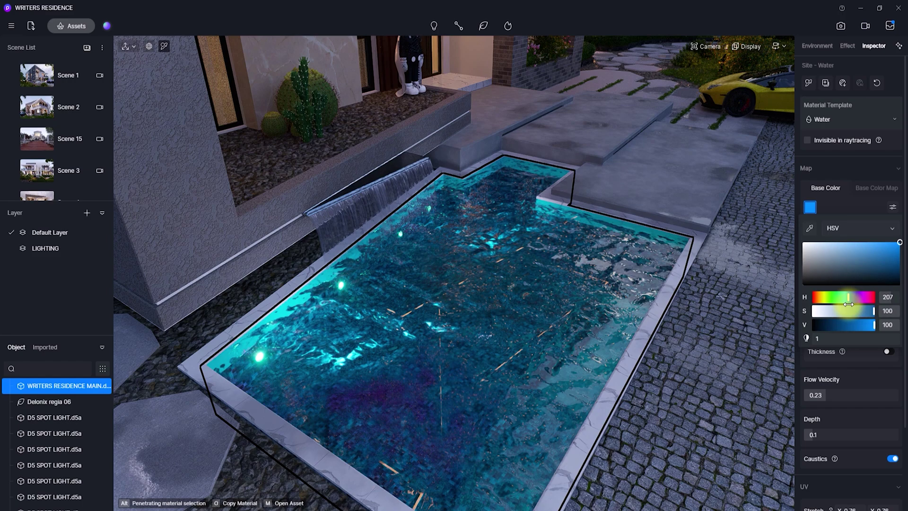
{"action": "left_click", "coordinate": [870, 247]}
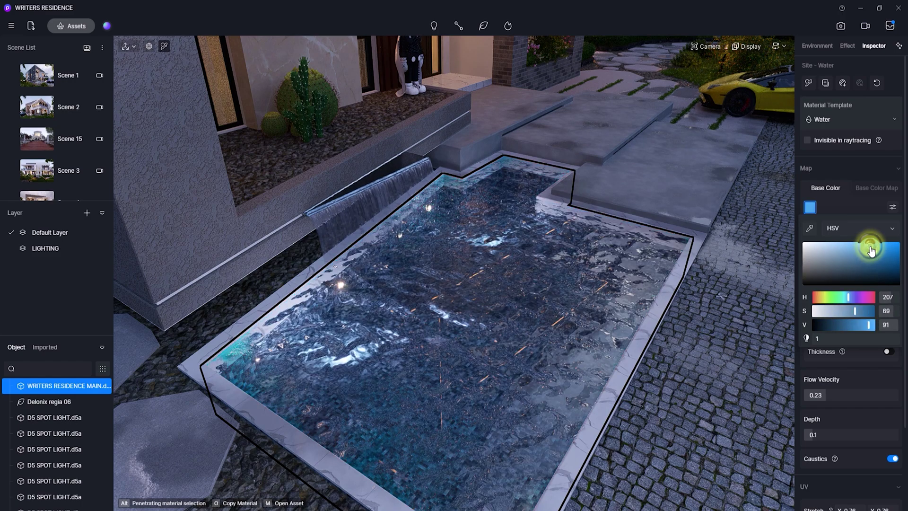
{"action": "left_click_drag", "start_coordinate": [872, 250], "coordinate": [881, 249]}
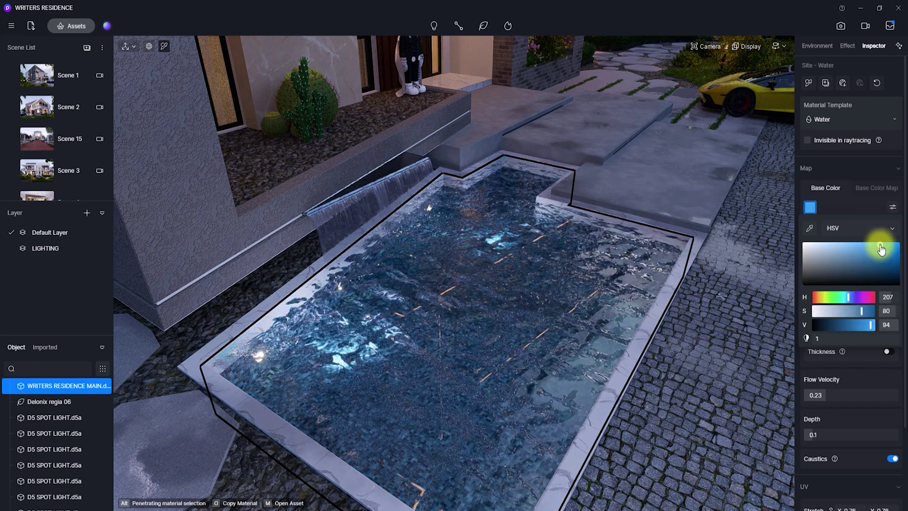
{"action": "left_click", "coordinate": [582, 142]}
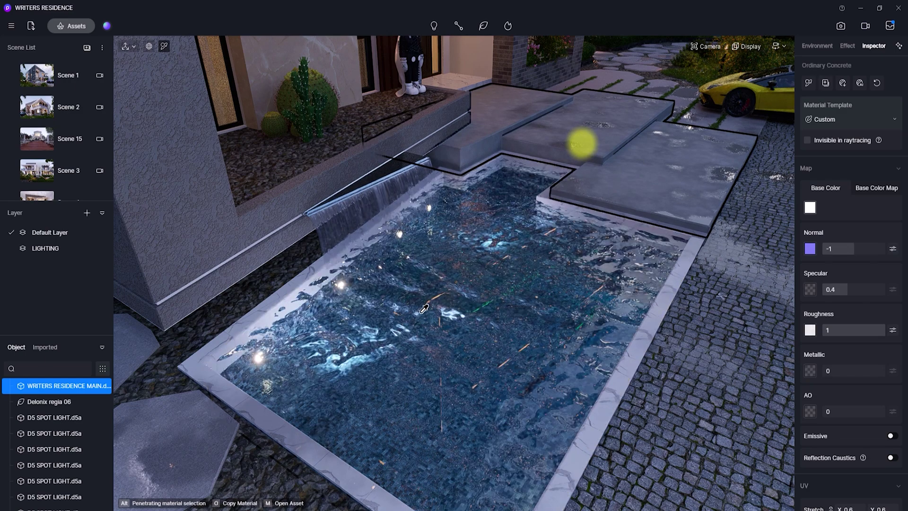
{"action": "scroll", "coordinate": [425, 309], "scroll_direction": "down", "scroll_amount": 5}
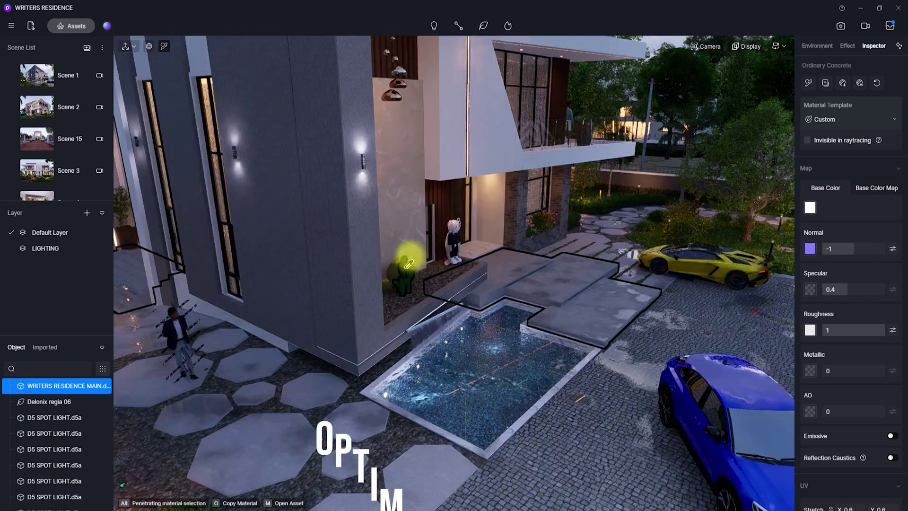
{"action": "left_click", "coordinate": [50, 79]}
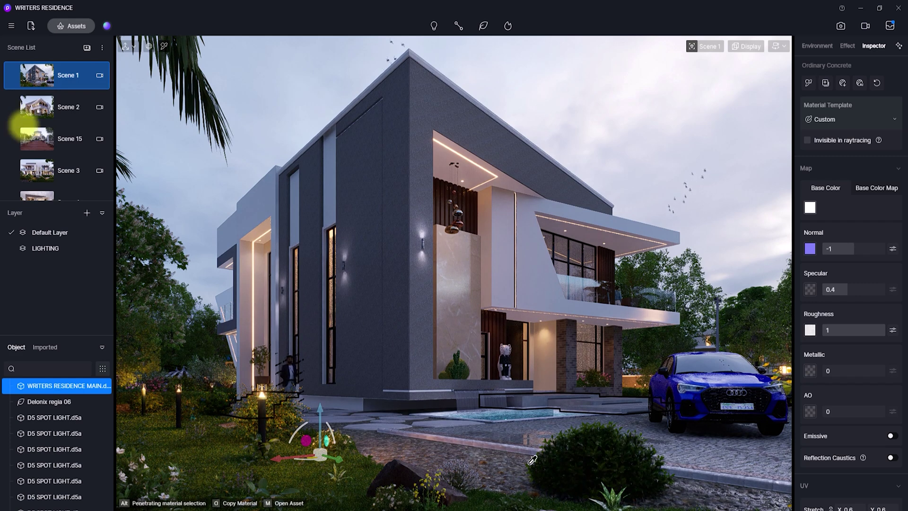
View the saved Scene 2 shot, then navigate freely toward the trees and sky
{"action": "left_click", "coordinate": [40, 103]}
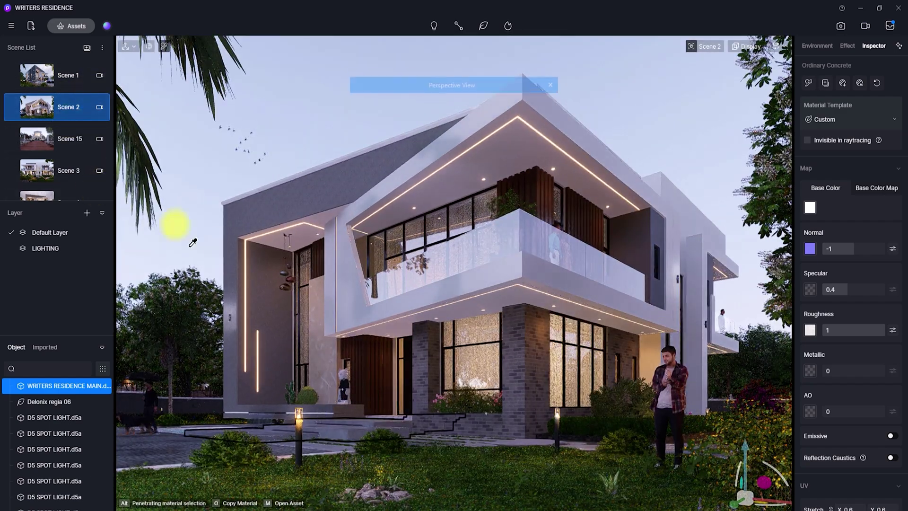
{"action": "scroll", "coordinate": [172, 223], "scroll_direction": "up", "scroll_amount": 5}
{"action": "right_click_drag", "start_coordinate": [411, 298], "coordinate": [377, 276]}
{"action": "scroll", "coordinate": [377, 275], "scroll_direction": "up", "scroll_amount": 5}
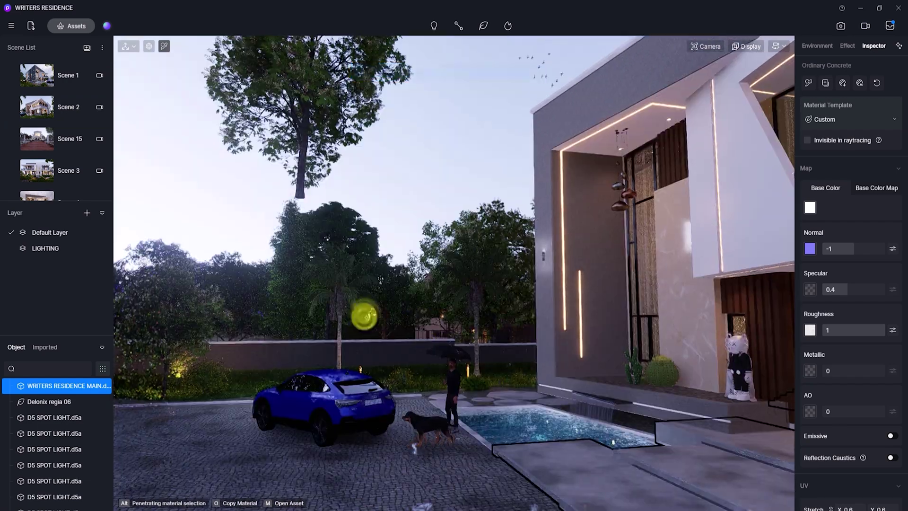
{"action": "right_click_drag", "start_coordinate": [365, 315], "coordinate": [298, 249]}
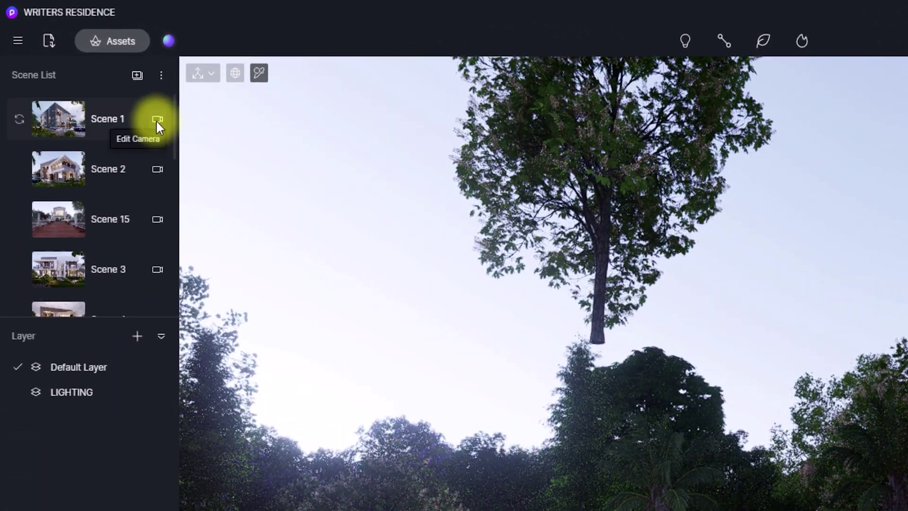
{"action": "left_click", "coordinate": [156, 122]}
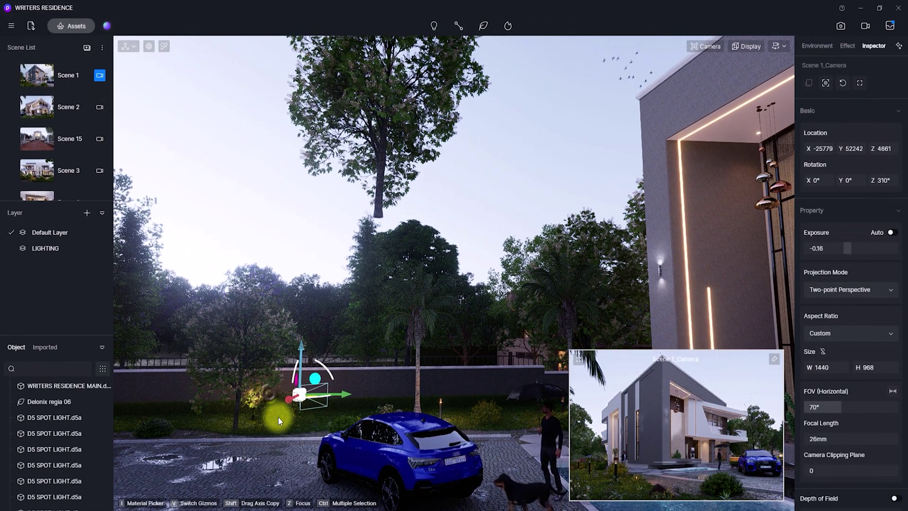
{"action": "scroll", "coordinate": [278, 417], "scroll_direction": "up", "scroll_amount": 5}
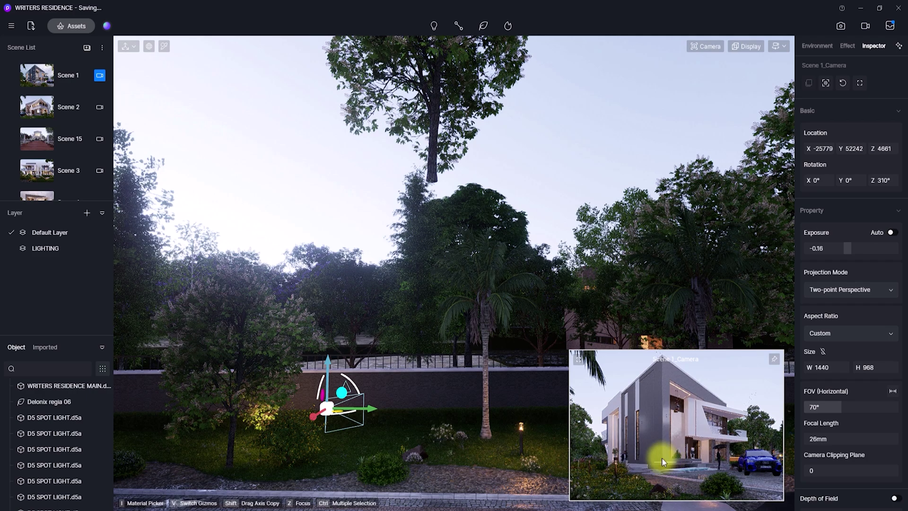
{"action": "left_click", "coordinate": [396, 470]}
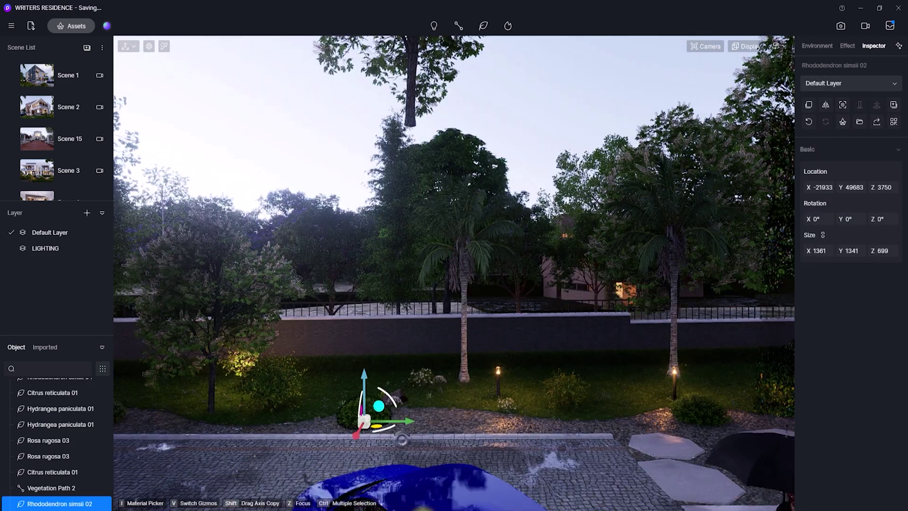
{"action": "scroll", "coordinate": [378, 444], "scroll_direction": "up", "scroll_amount": 5}
{"action": "right_click_drag", "start_coordinate": [473, 350], "coordinate": [407, 413]}
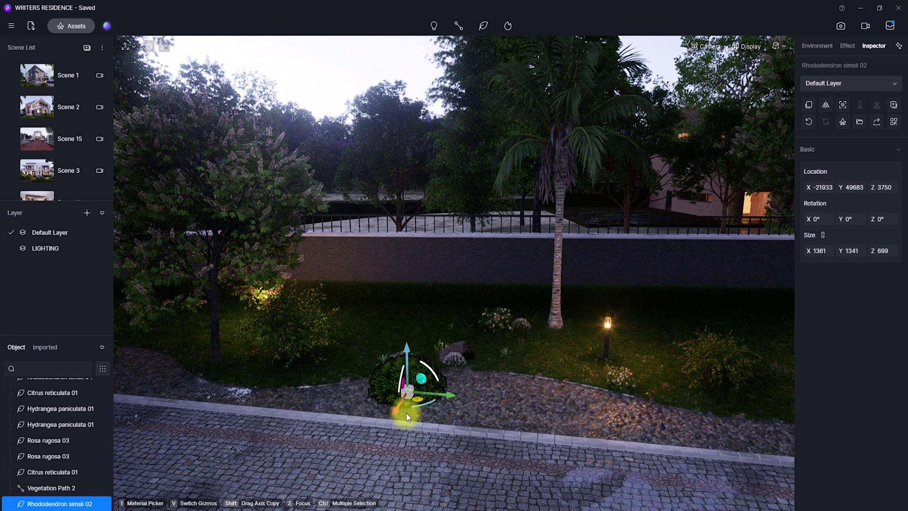
{"action": "mouse_move", "coordinate": [390, 405]}
{"action": "left_mouse_down"}
{"action": "mouse_move", "coordinate": [415, 399]}
{"action": "mouse_move", "coordinate": [410, 406]}
{"action": "mouse_move", "coordinate": [382, 368]}
{"action": "left_mouse_up"}
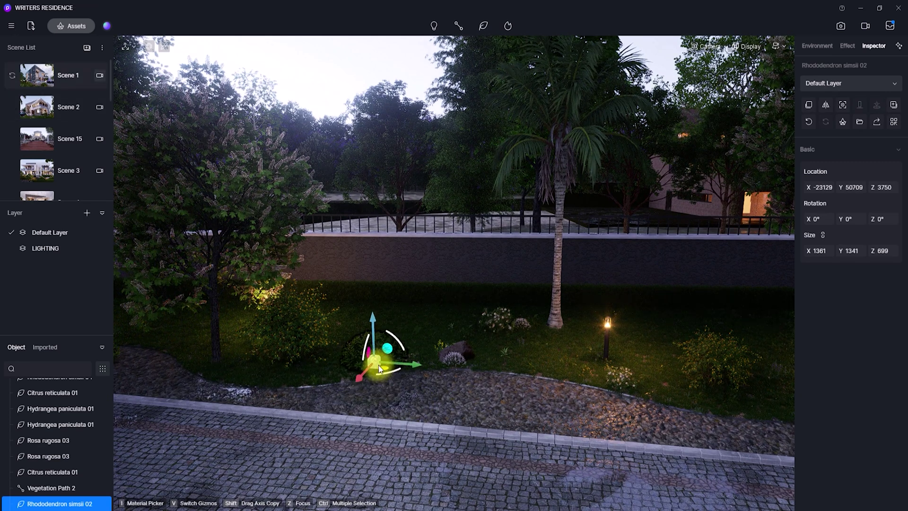
{"action": "left_click", "coordinate": [99, 76]}
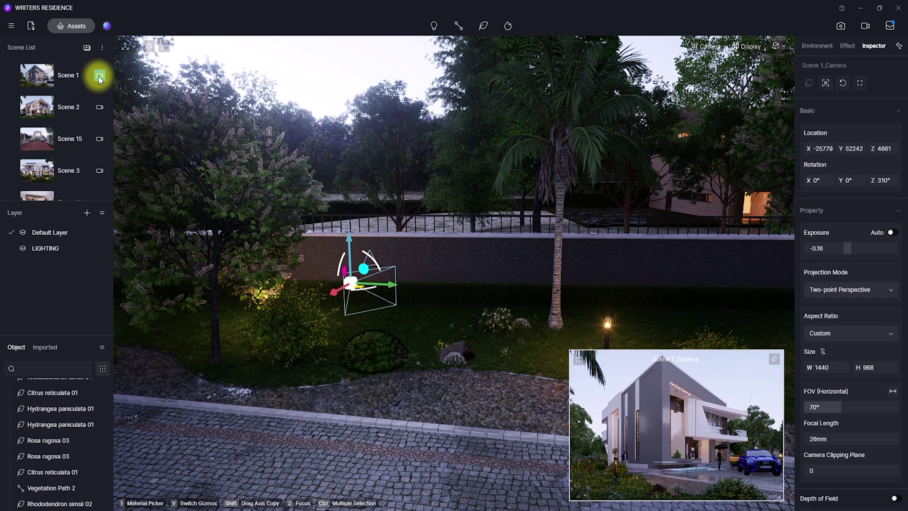
{"action": "left_click", "coordinate": [711, 478]}
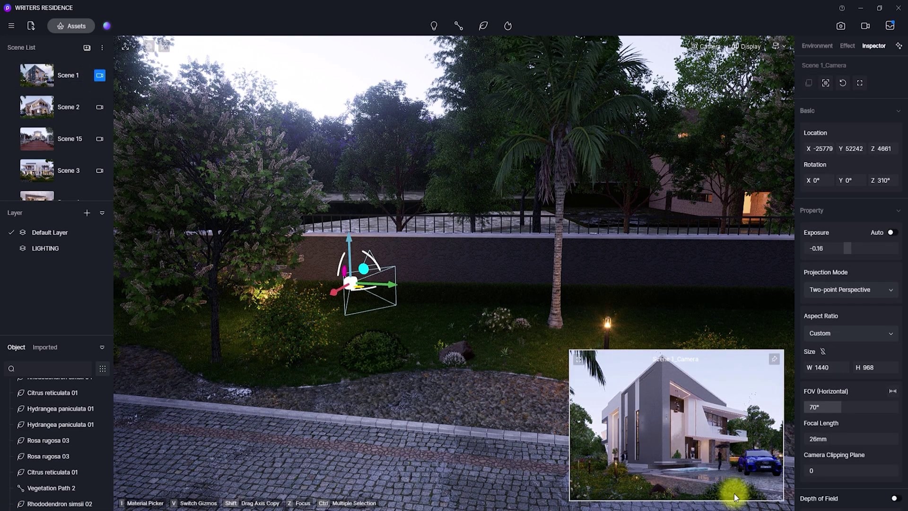
{"action": "left_click", "coordinate": [369, 364]}
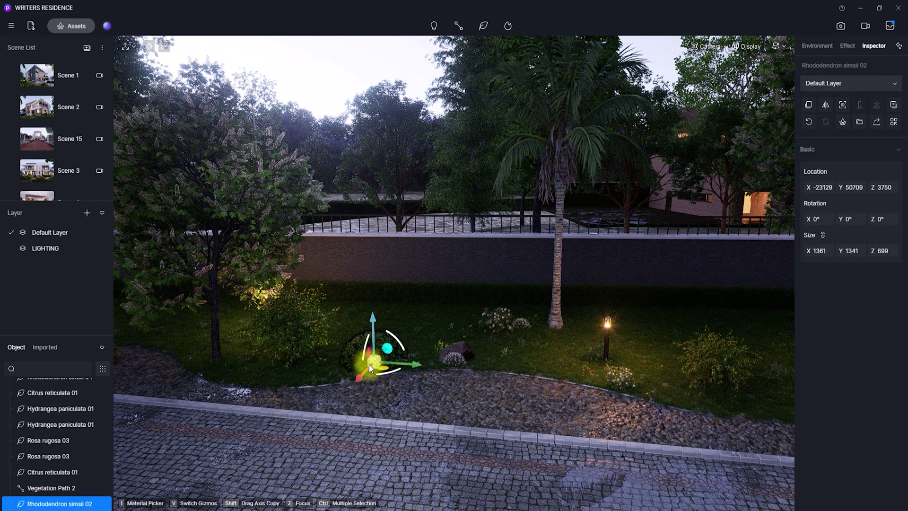
{"action": "scroll", "coordinate": [369, 364], "scroll_direction": "down", "scroll_amount": 2}
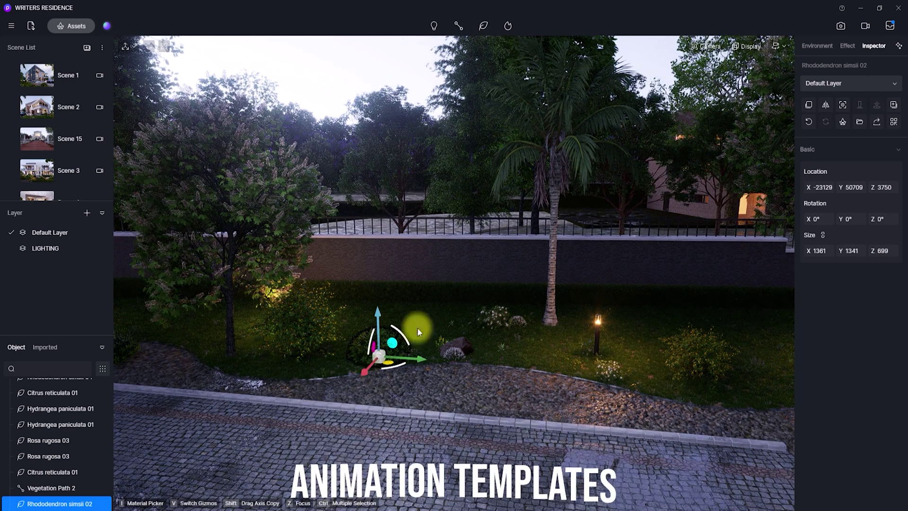
Enter the video workspace and review the existing Clips 5, 12, 19 and 20
{"action": "left_click", "coordinate": [866, 27]}
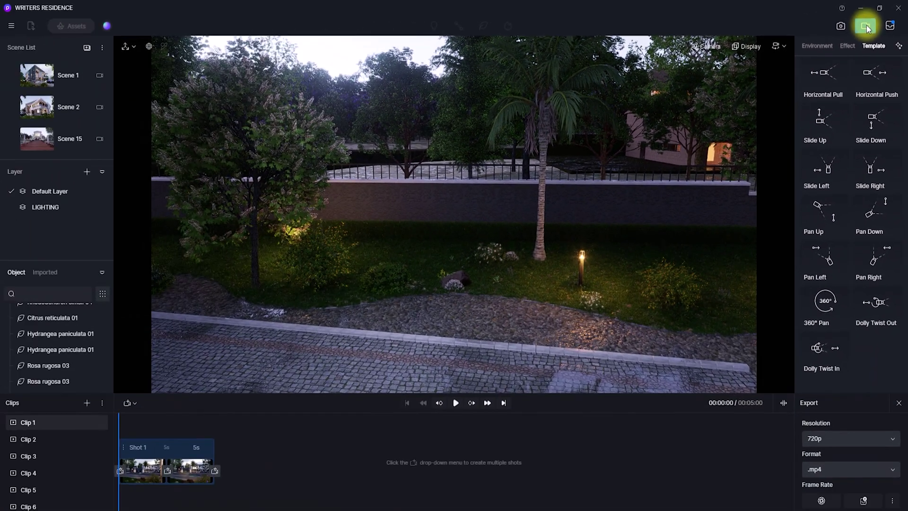
{"action": "left_click", "coordinate": [145, 468]}
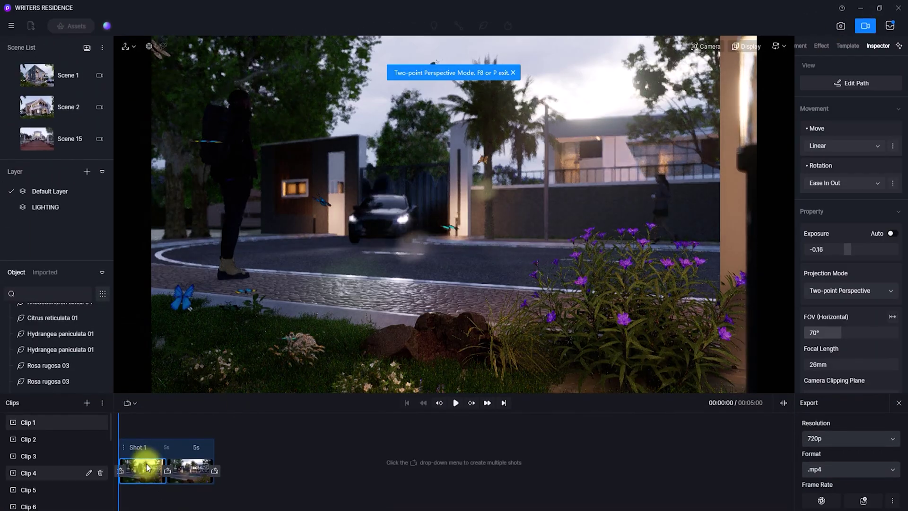
{"action": "left_click", "coordinate": [21, 490]}
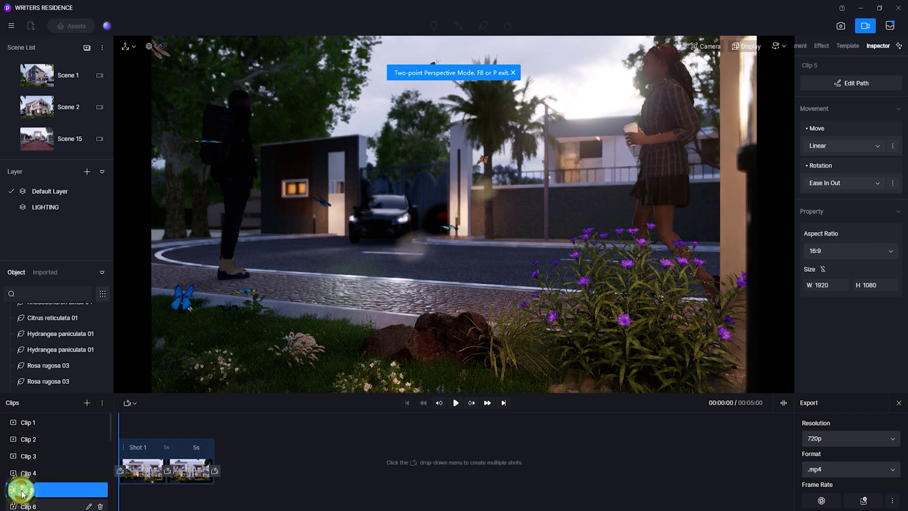
{"action": "scroll", "coordinate": [22, 495], "scroll_direction": "down", "scroll_amount": 2}
{"action": "left_click", "coordinate": [22, 490]}
{"action": "scroll", "coordinate": [29, 494], "scroll_direction": "down", "scroll_amount": 1}
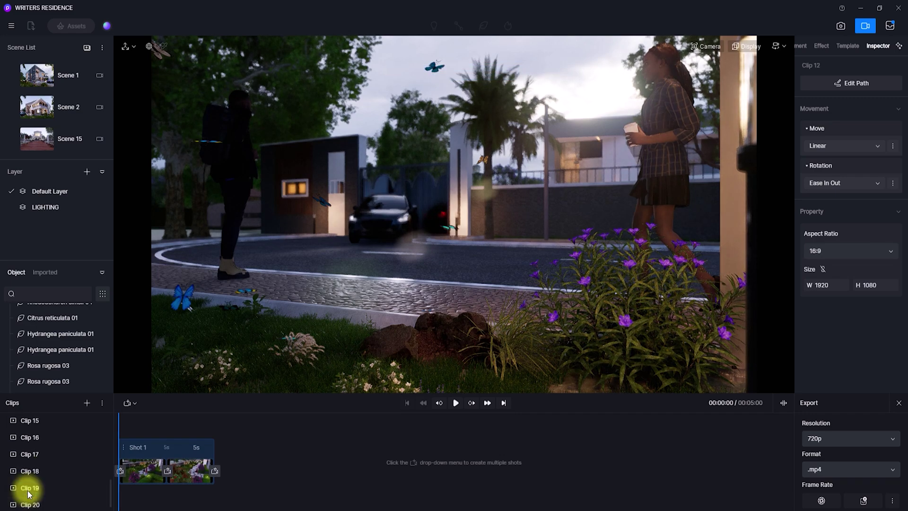
{"action": "left_click", "coordinate": [28, 491]}
{"action": "left_click", "coordinate": [23, 504]}
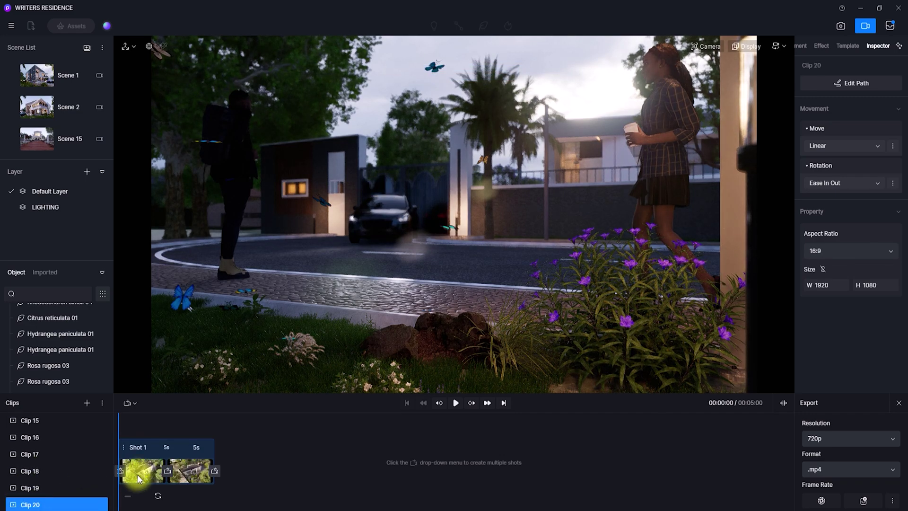
Jump to the aerial house view and add a new empty Clip 22
{"action": "left_click", "coordinate": [138, 475]}
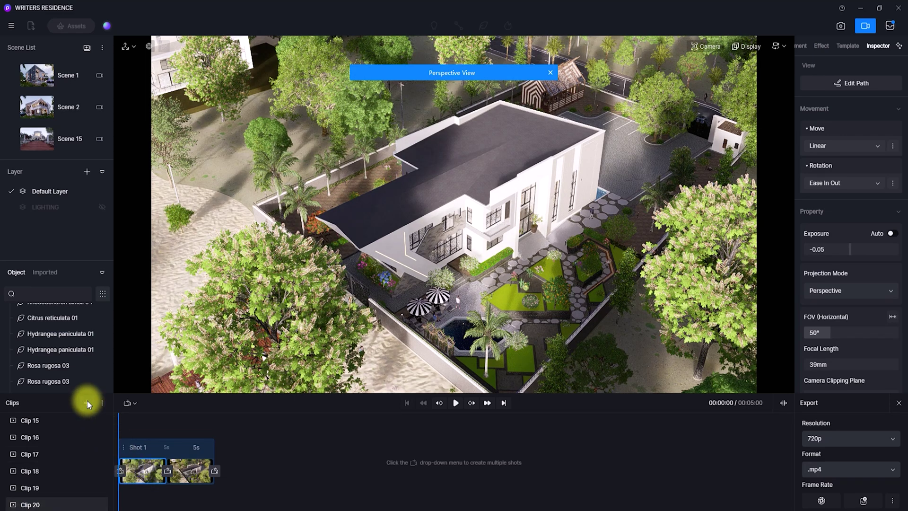
{"action": "left_click", "coordinate": [87, 401]}
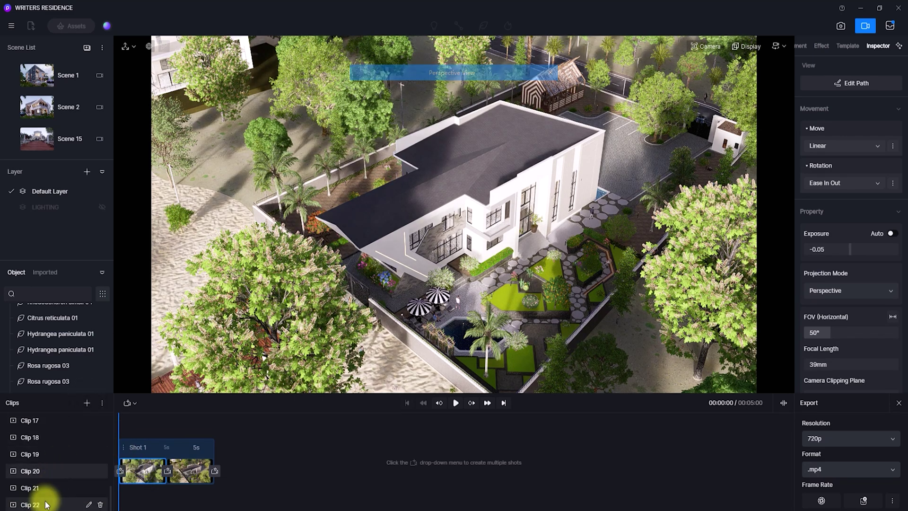
{"action": "left_click", "coordinate": [45, 504]}
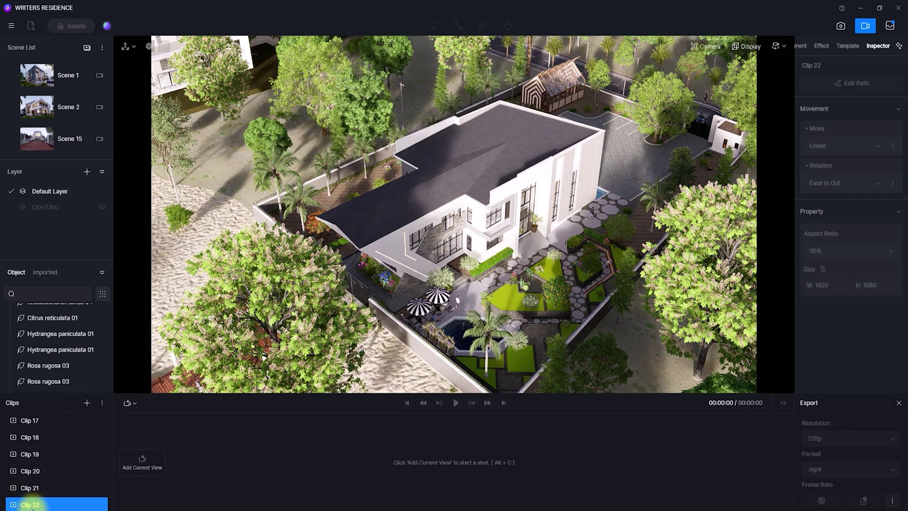
Add a Horizontal Pull move to Clip 22, lengthen Pull 0 to 5s, and preview it
{"action": "left_click", "coordinate": [849, 46]}
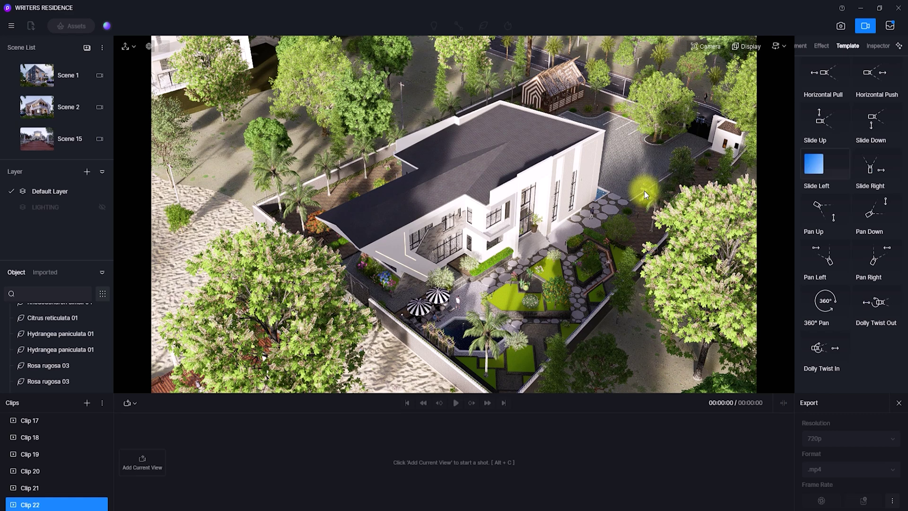
{"action": "mouse_move", "coordinate": [825, 73]}
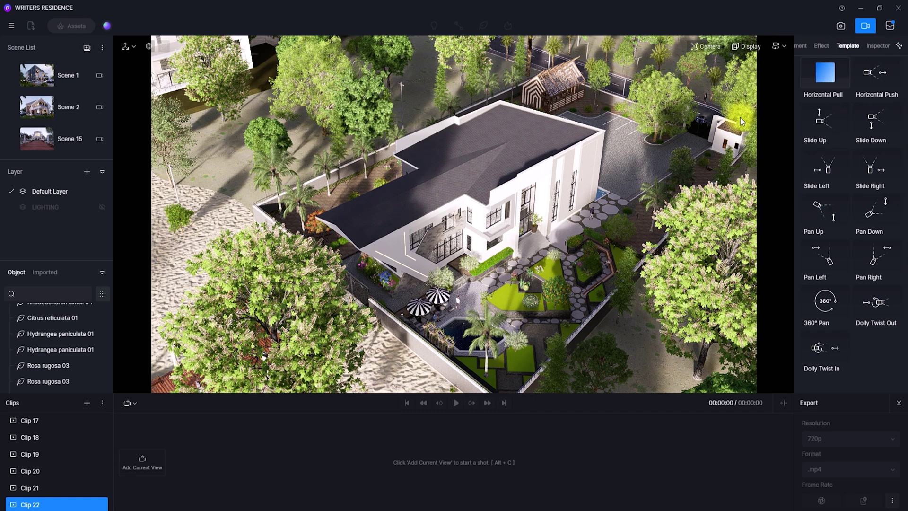
{"action": "left_click", "coordinate": [826, 81]}
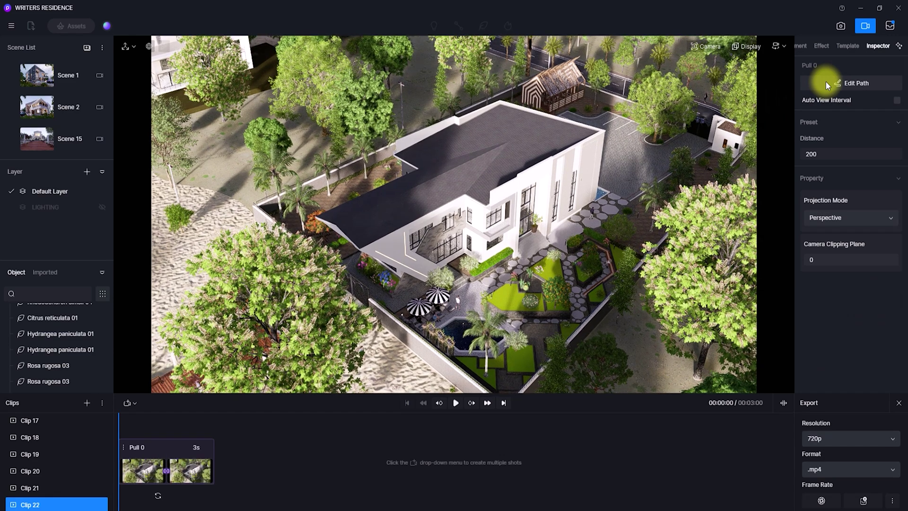
{"action": "left_click", "coordinate": [201, 447]}
{"action": "type", "text": "5"}
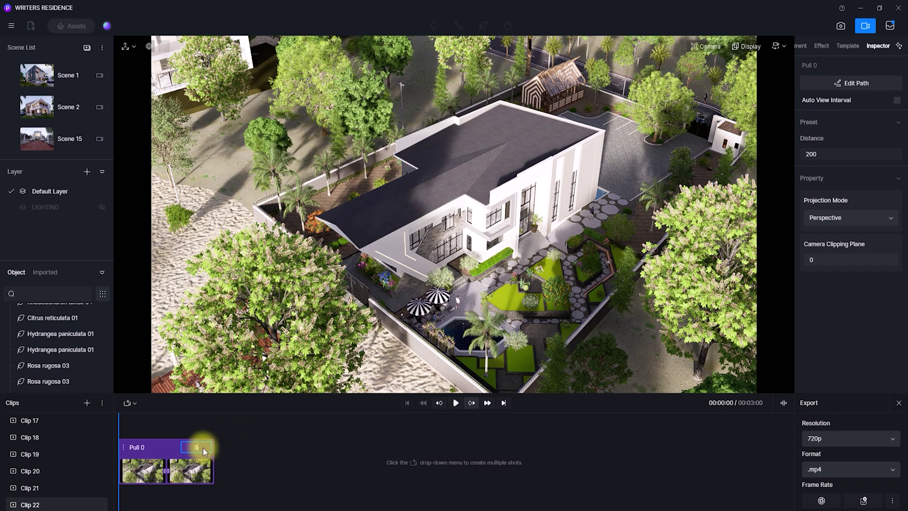
{"action": "left_click", "coordinate": [456, 403]}
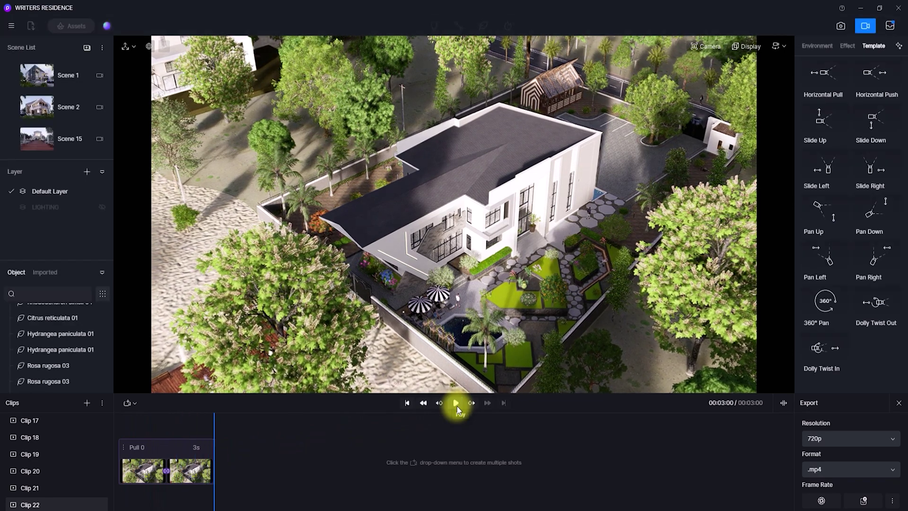
{"action": "left_click", "coordinate": [195, 449]}
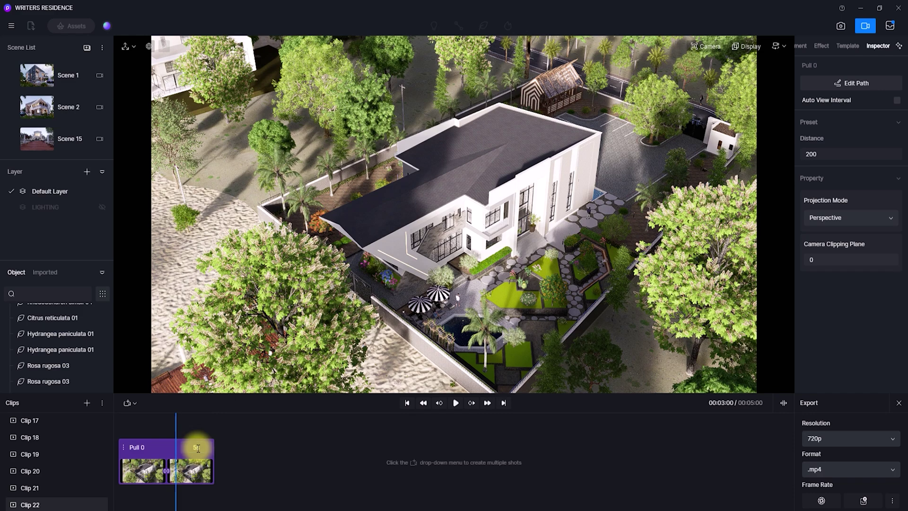
{"action": "left_click", "coordinate": [455, 402]}
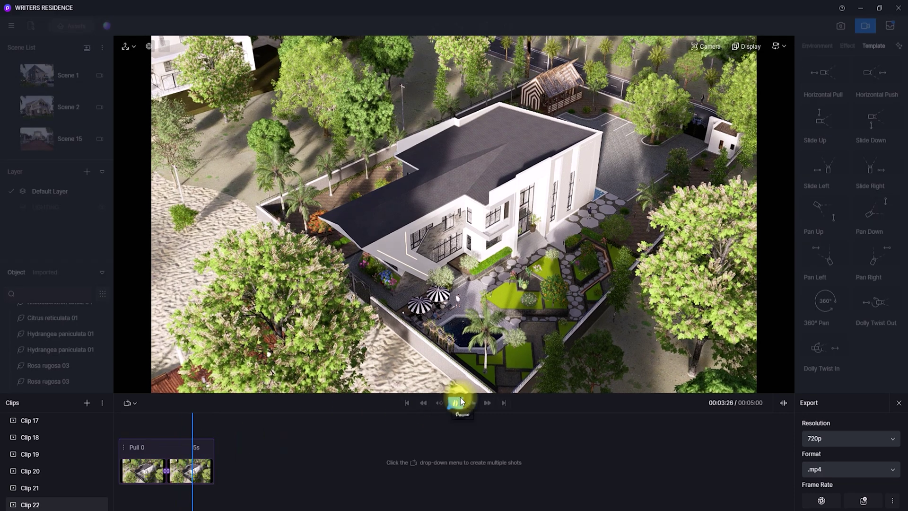
{"action": "left_click", "coordinate": [461, 400]}
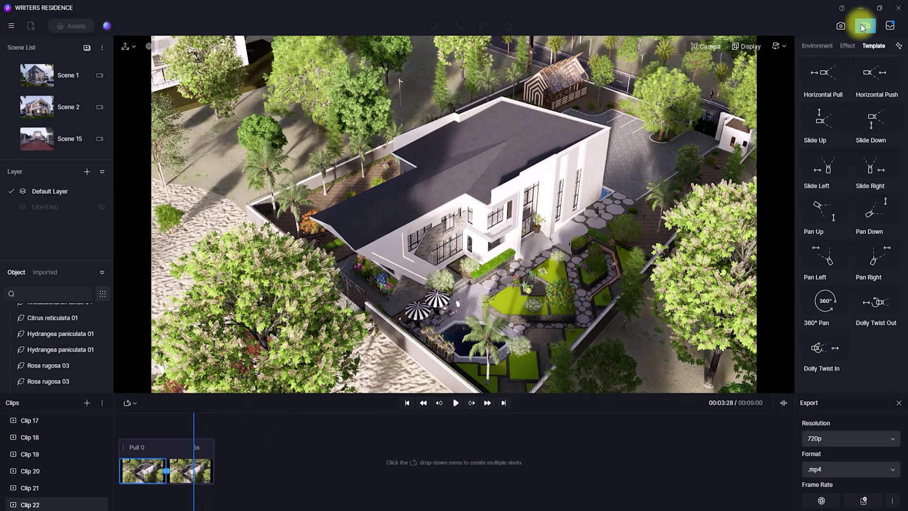
Exit video mode and return to Scene 1, the dusk front view with the blue car
{"action": "left_click", "coordinate": [865, 26]}
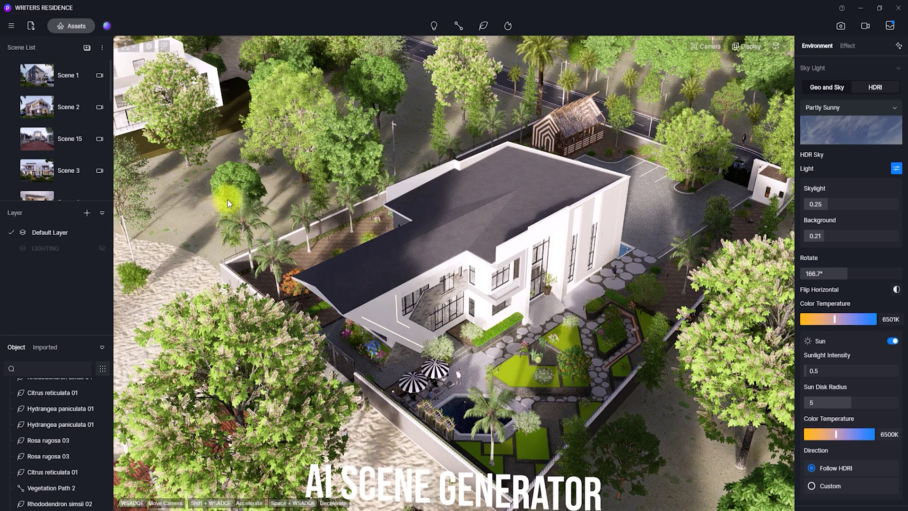
{"action": "left_click", "coordinate": [50, 78]}
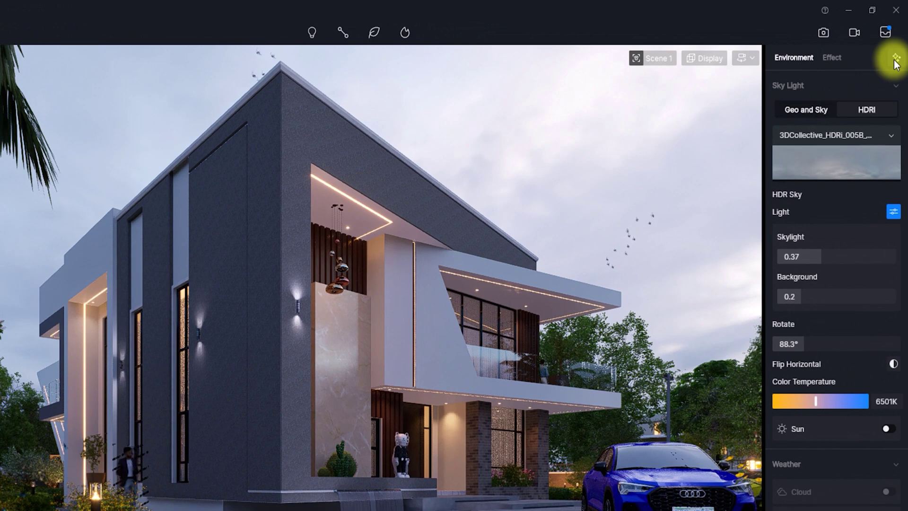
Run AI Atmosphere Match using the street screenshot as reference and a snapshot of Scene 1
{"action": "left_click", "coordinate": [894, 57]}
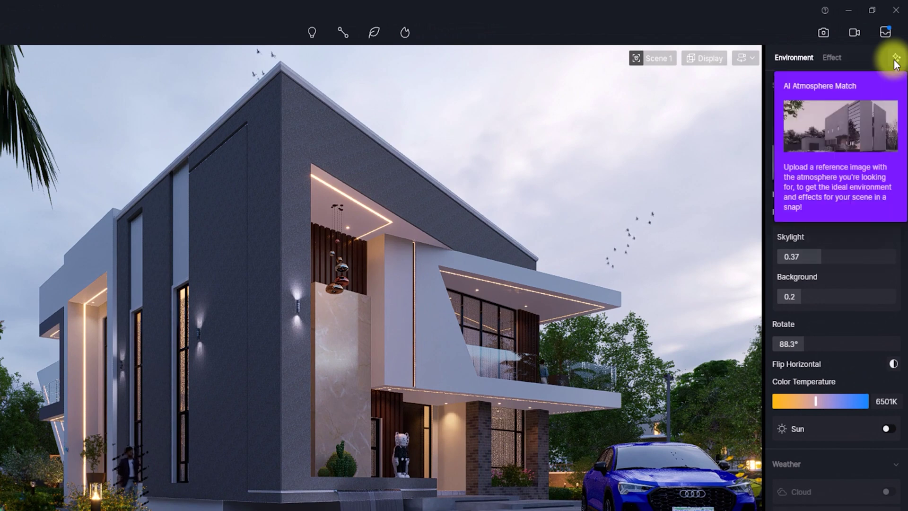
{"action": "left_click", "coordinate": [894, 59]}
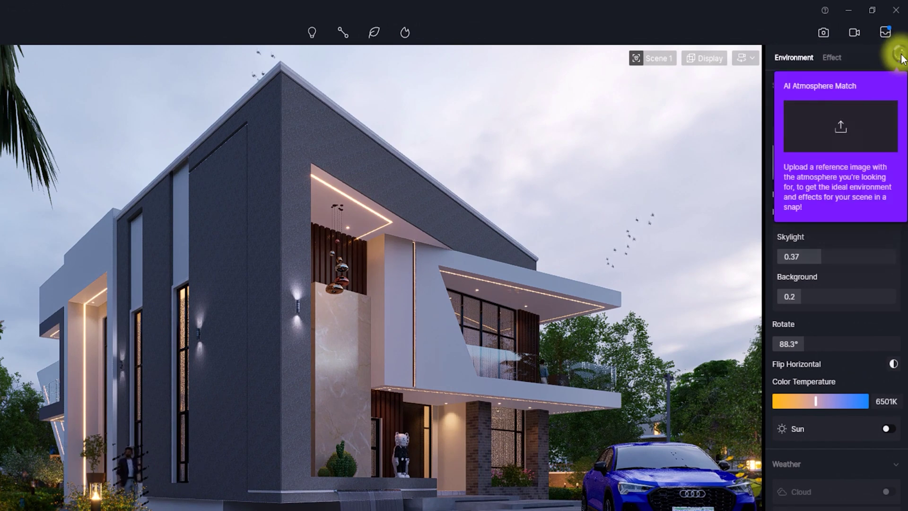
{"action": "left_click", "coordinate": [897, 58]}
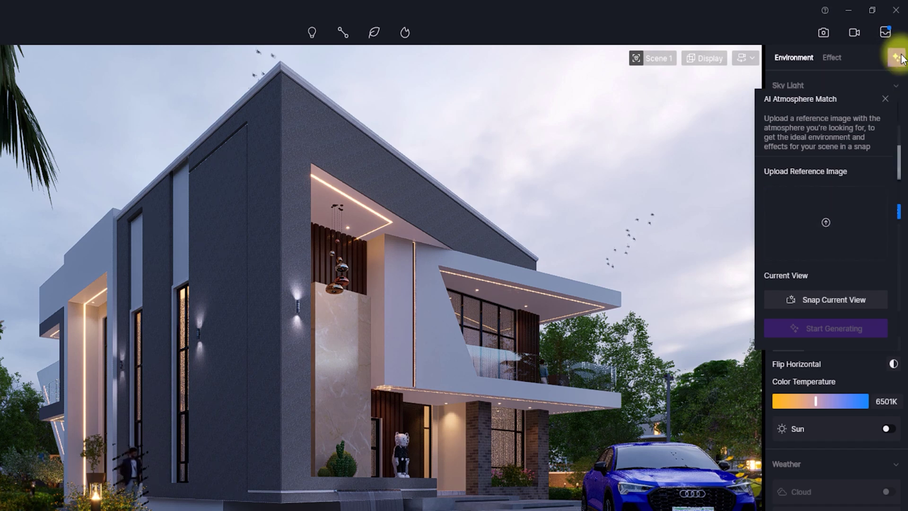
{"action": "left_click", "coordinate": [832, 231]}
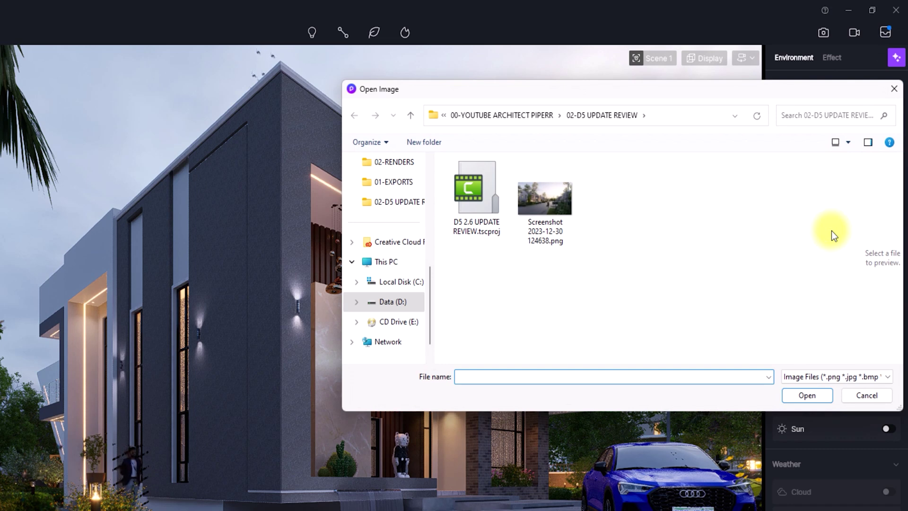
{"action": "left_click", "coordinate": [544, 201]}
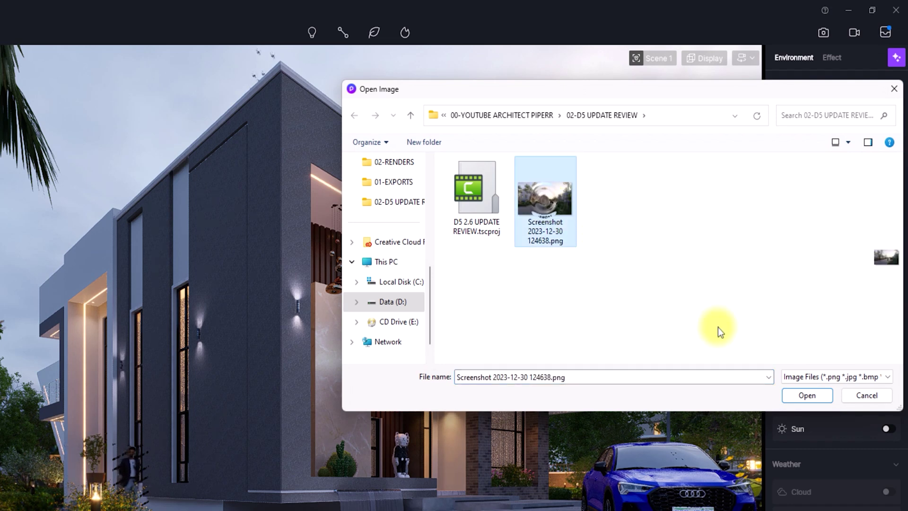
{"action": "left_click", "coordinate": [808, 395]}
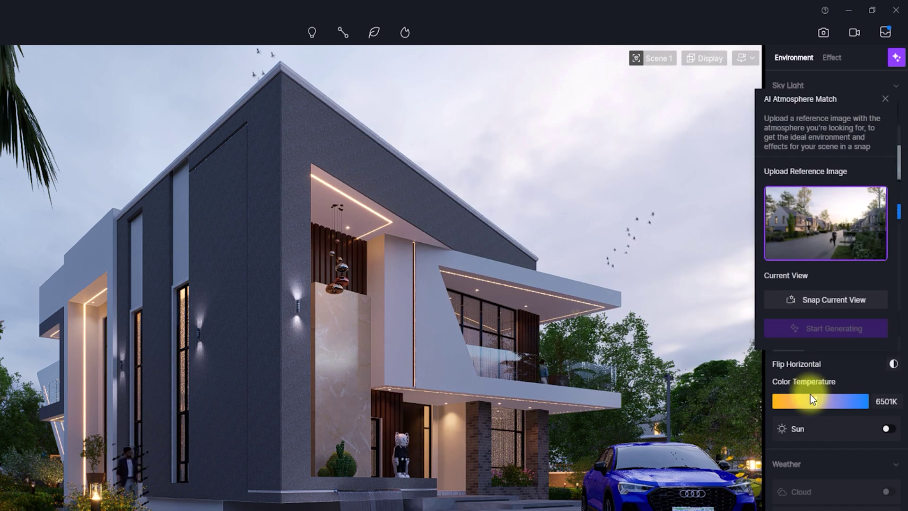
{"action": "left_click", "coordinate": [797, 299]}
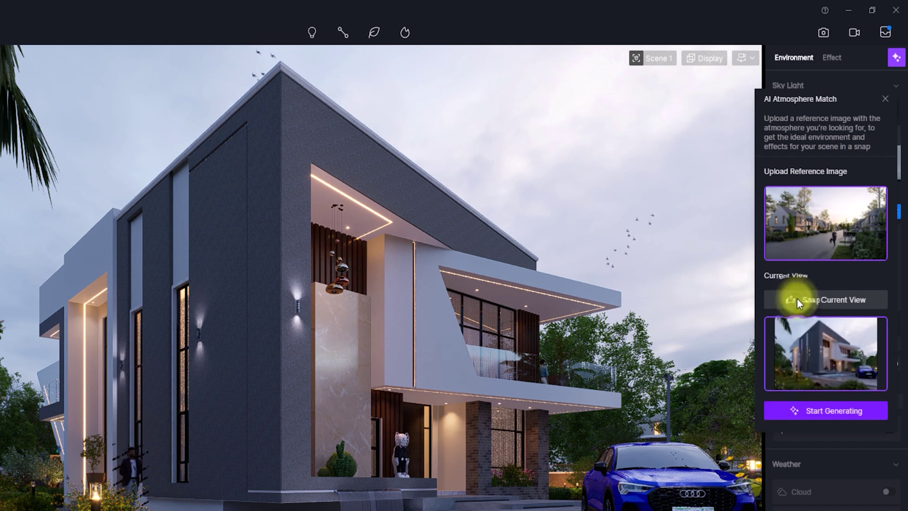
{"action": "left_click", "coordinate": [815, 411]}
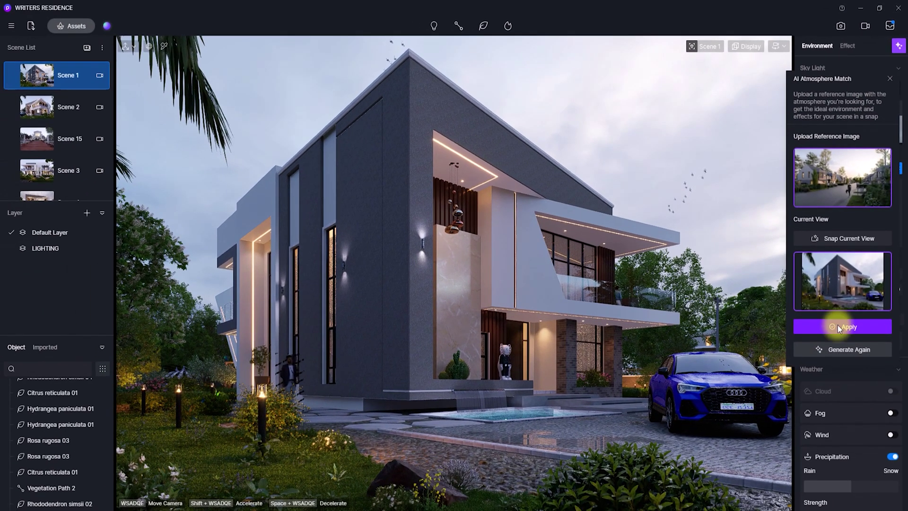
Apply the generated atmosphere, replacing the overcast dusk with a bright, cloudy daytime sky
{"action": "left_click", "coordinate": [847, 326]}
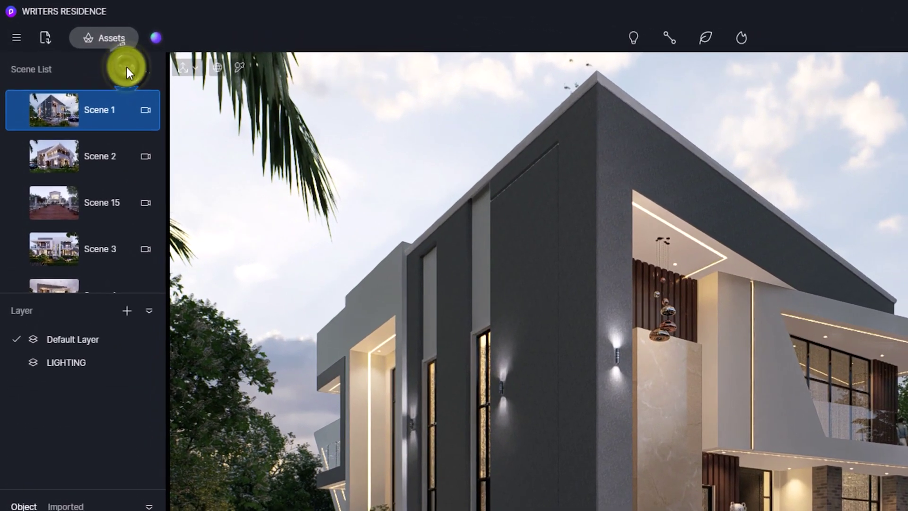
Add Scene 16, enable the sun and rotate the HDRI sky to about 141.7°
{"action": "left_click", "coordinate": [87, 48]}
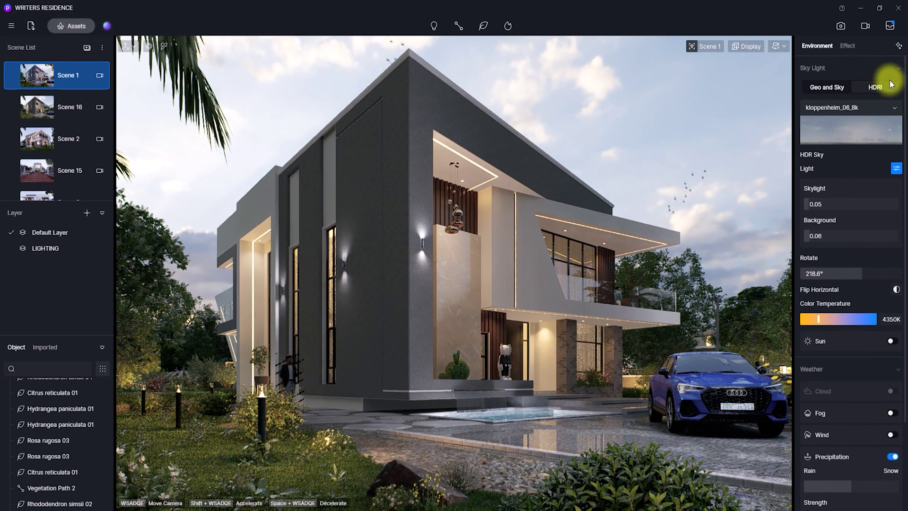
{"action": "left_click", "coordinate": [891, 341]}
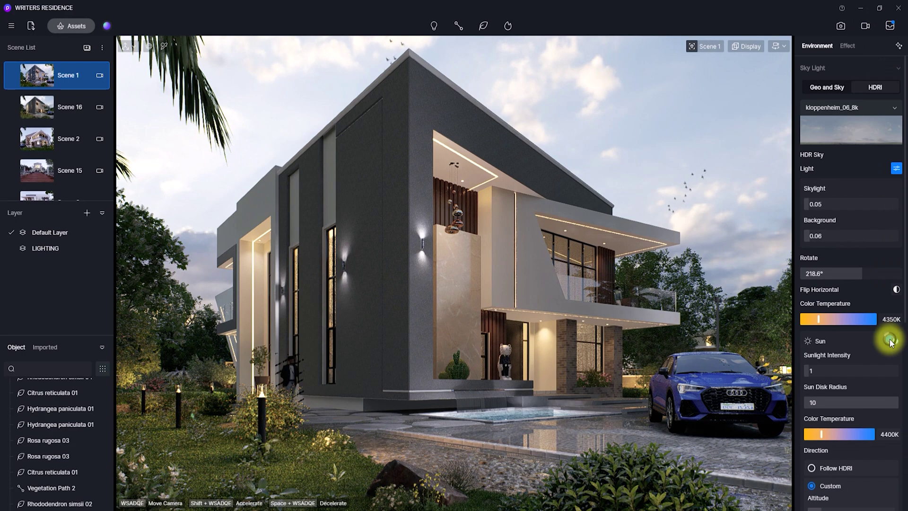
{"action": "left_click_drag", "start_coordinate": [857, 274], "coordinate": [843, 276]}
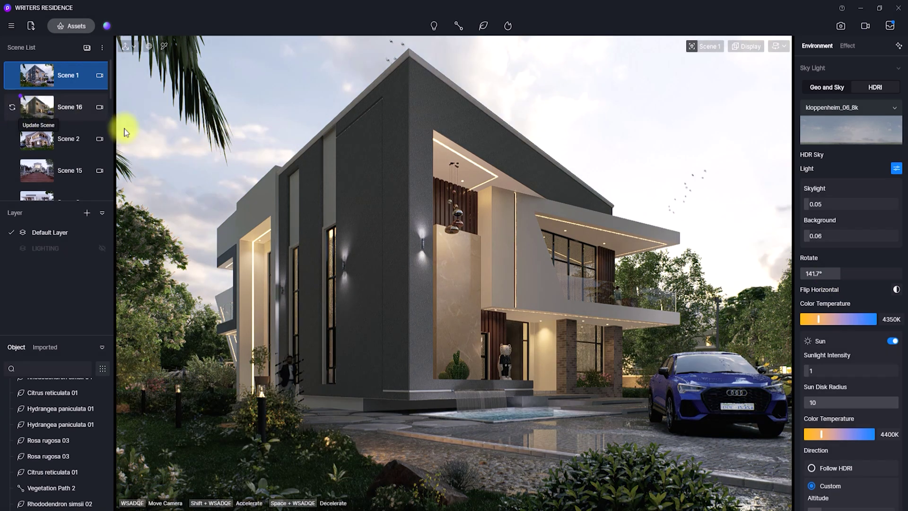